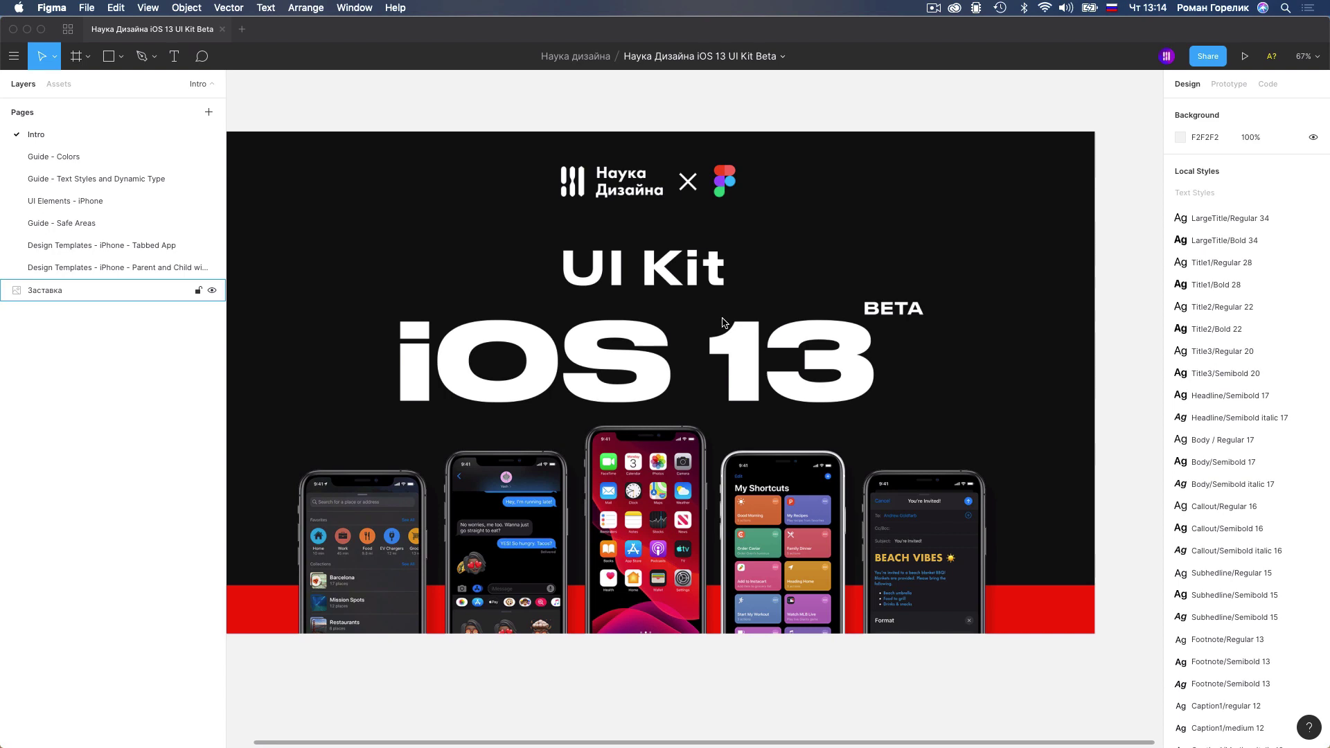
Step: Switch to the UI Elements - iPhone page of the iOS 13 UI Kit file
{"action": "left_click", "coordinate": [85, 201]}
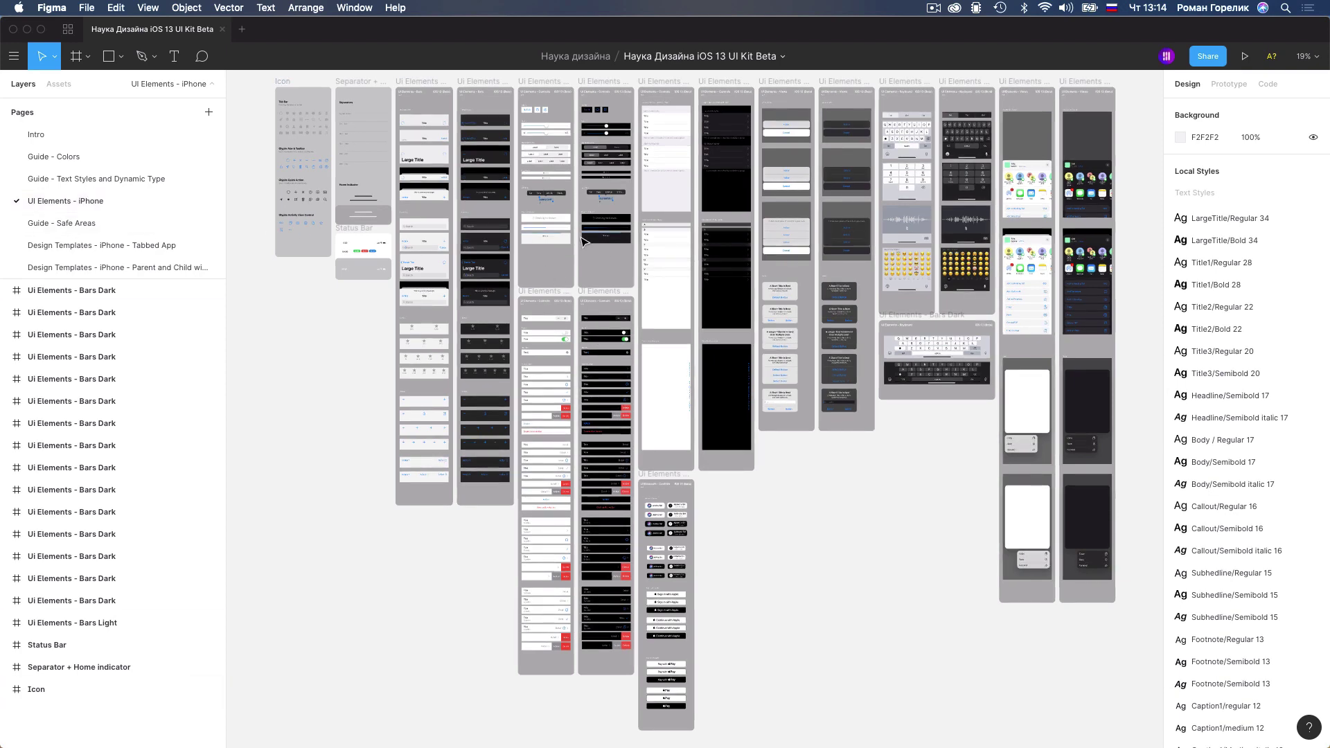
Step: Swap the light search bar's left Action item to the Back variant
{"action": "scroll", "coordinate": [367, 256], "scroll_direction": "up", "scroll_amount": 3}
{"action": "scroll", "coordinate": [367, 257], "scroll_direction": "up", "scroll_amount": 5}
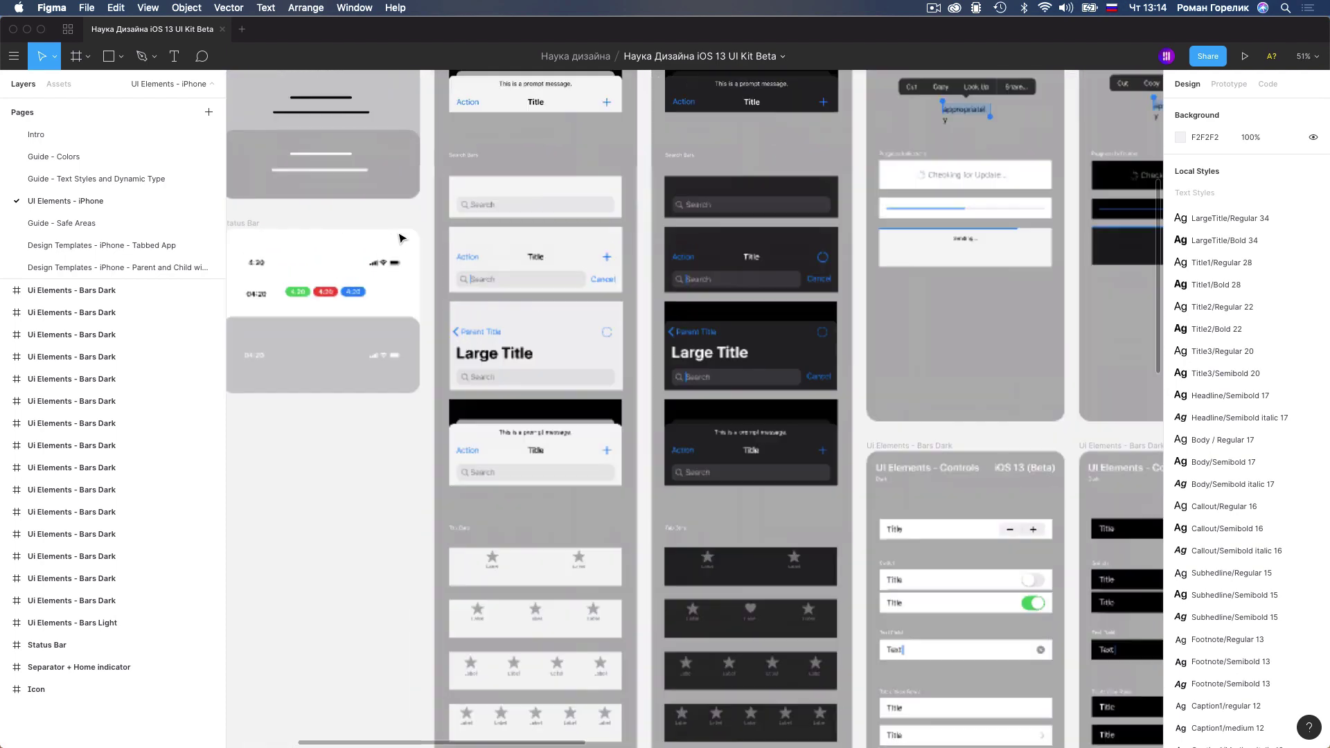
{"action": "scroll", "coordinate": [367, 256], "scroll_direction": "up", "scroll_amount": 3}
{"action": "scroll", "coordinate": [703, 383], "scroll_direction": "down", "scroll_amount": 3}
{"action": "scroll", "coordinate": [575, 326], "scroll_direction": "up", "scroll_amount": 5}
{"action": "scroll", "coordinate": [637, 308], "scroll_direction": "down", "scroll_amount": 1}
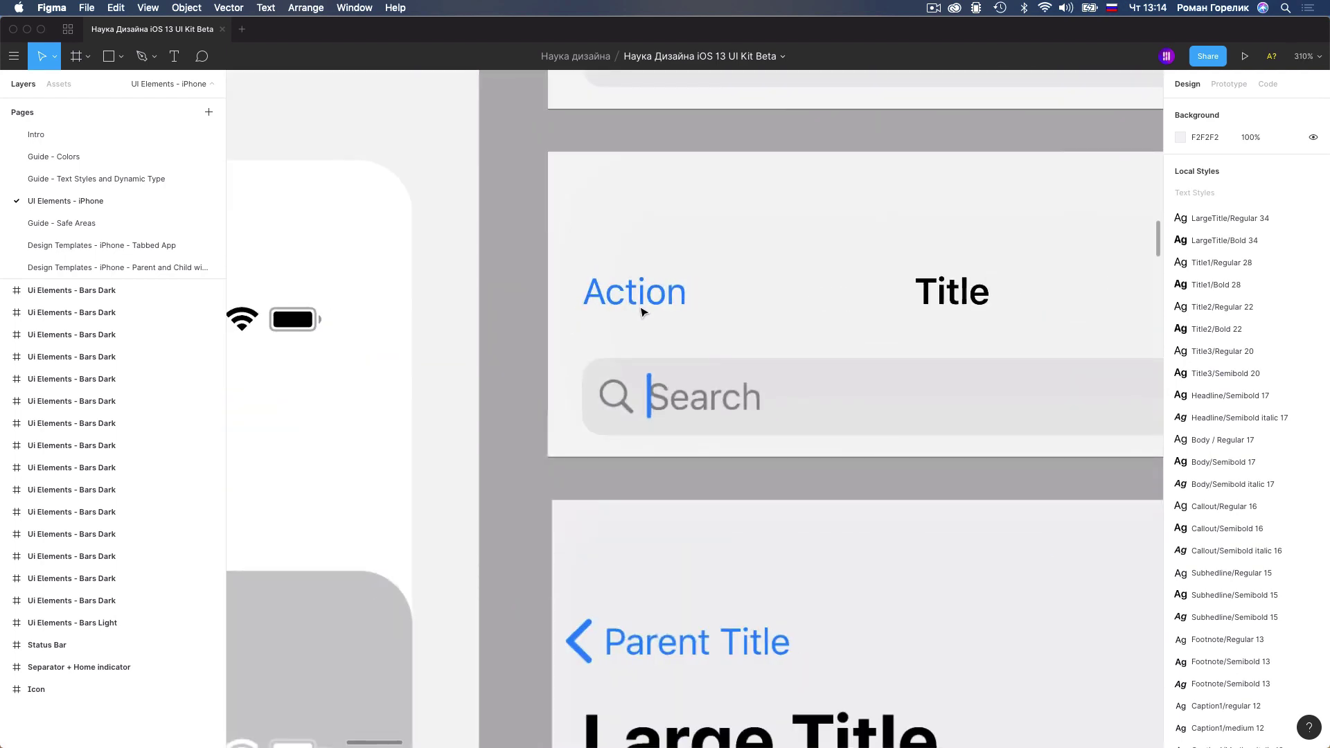
{"action": "scroll", "coordinate": [643, 313], "scroll_direction": "down", "scroll_amount": 2}
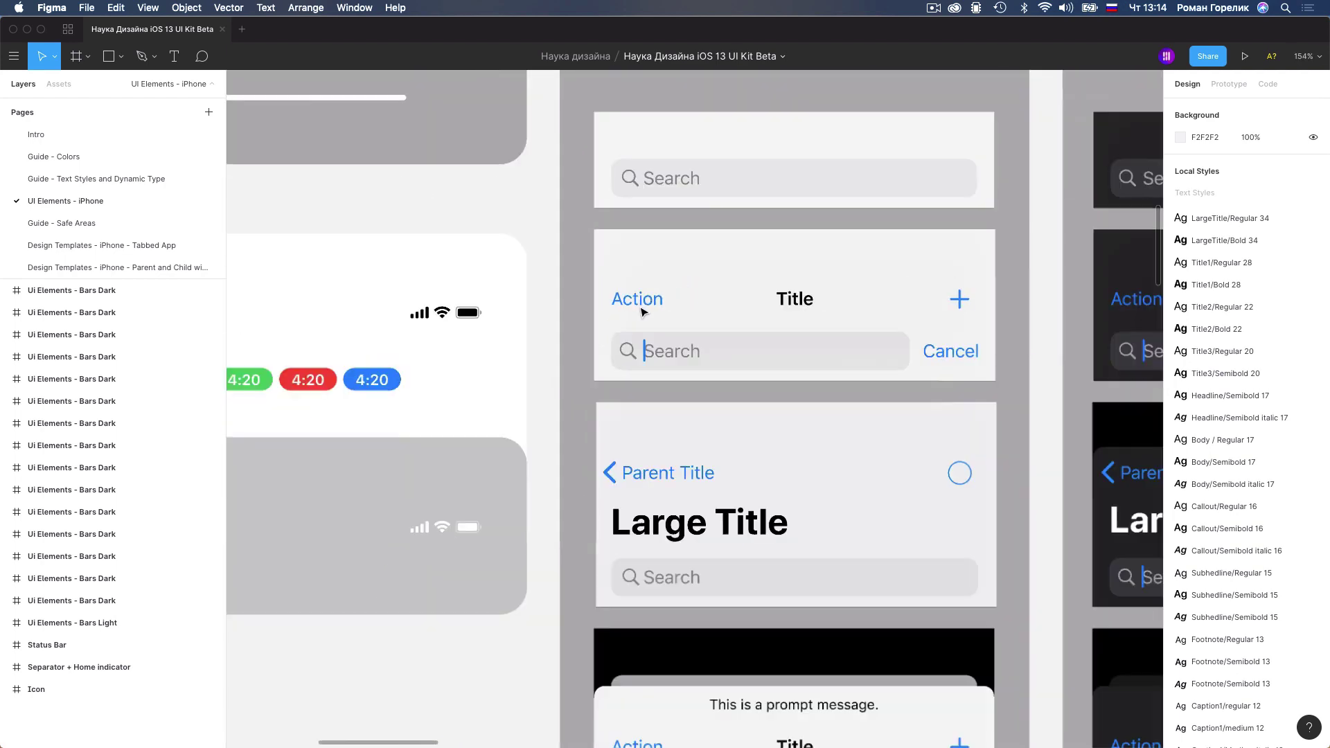
{"action": "left_click", "coordinate": [683, 302]}
{"action": "double_click", "coordinate": [684, 303]}
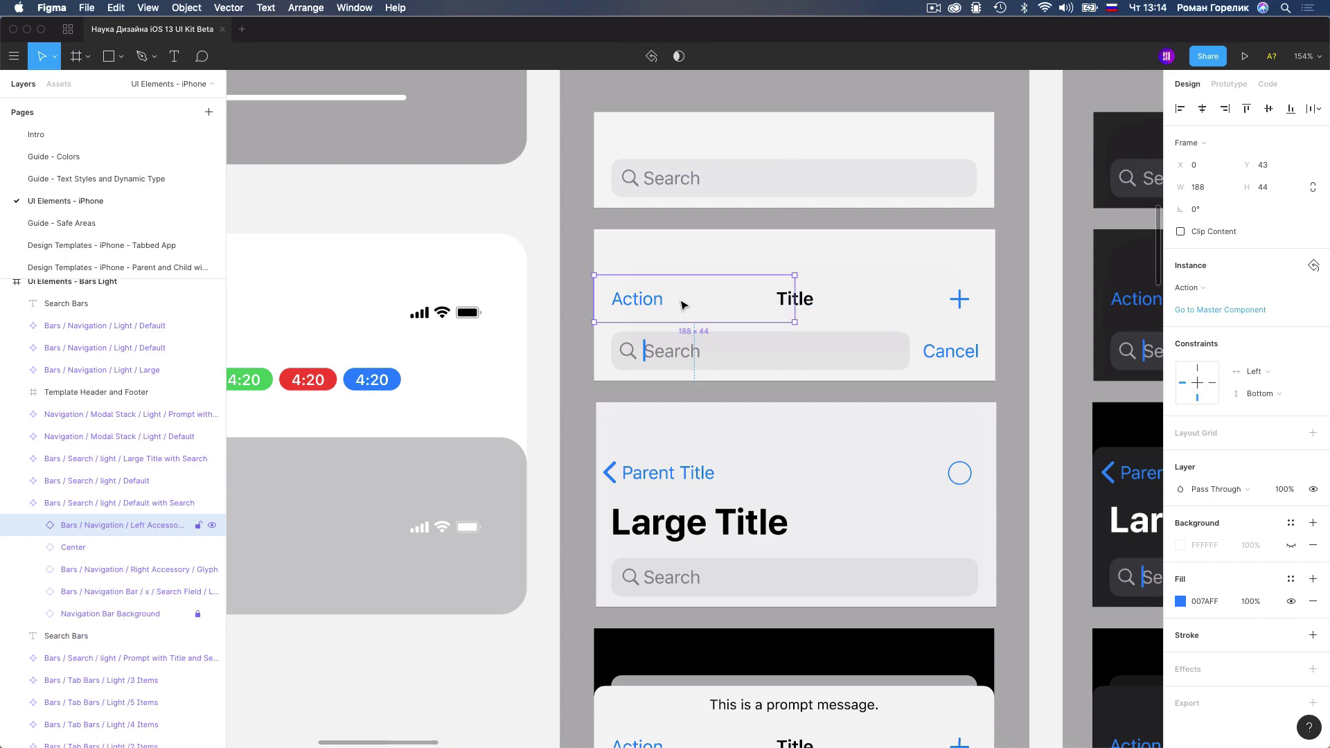
{"action": "left_click", "coordinate": [1199, 291]}
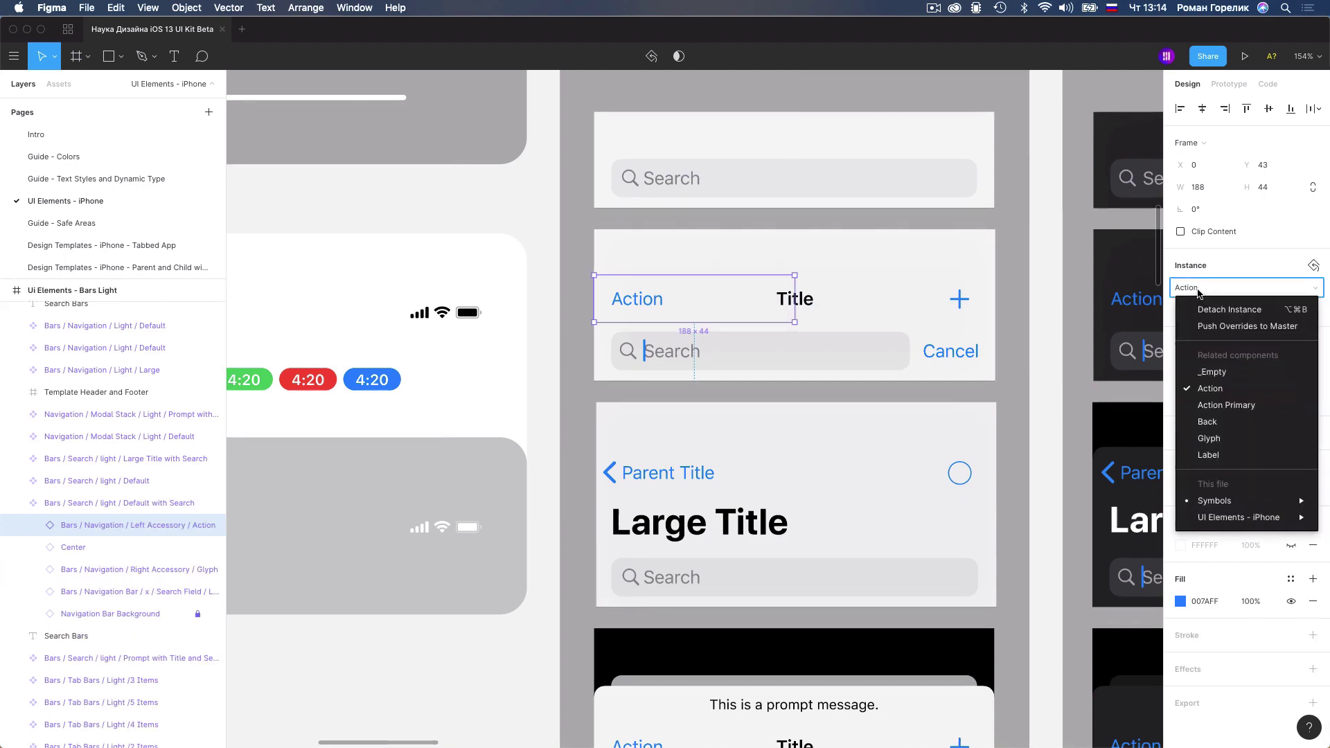
{"action": "left_click", "coordinate": [1209, 422]}
Step: Switch the light page control to the Light - 4 Dots variant
{"action": "scroll", "coordinate": [597, 378], "scroll_direction": "down", "scroll_amount": 10}
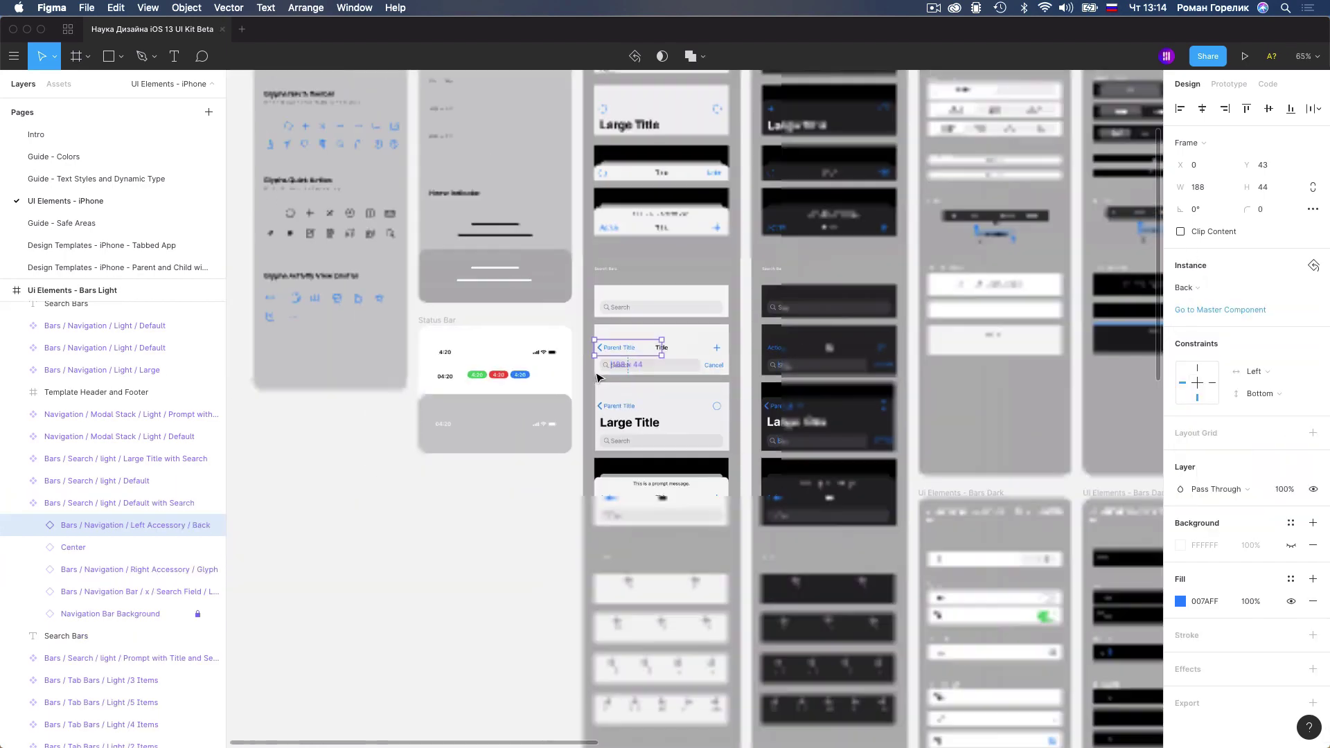
{"action": "scroll", "coordinate": [942, 238], "scroll_direction": "up", "scroll_amount": 5}
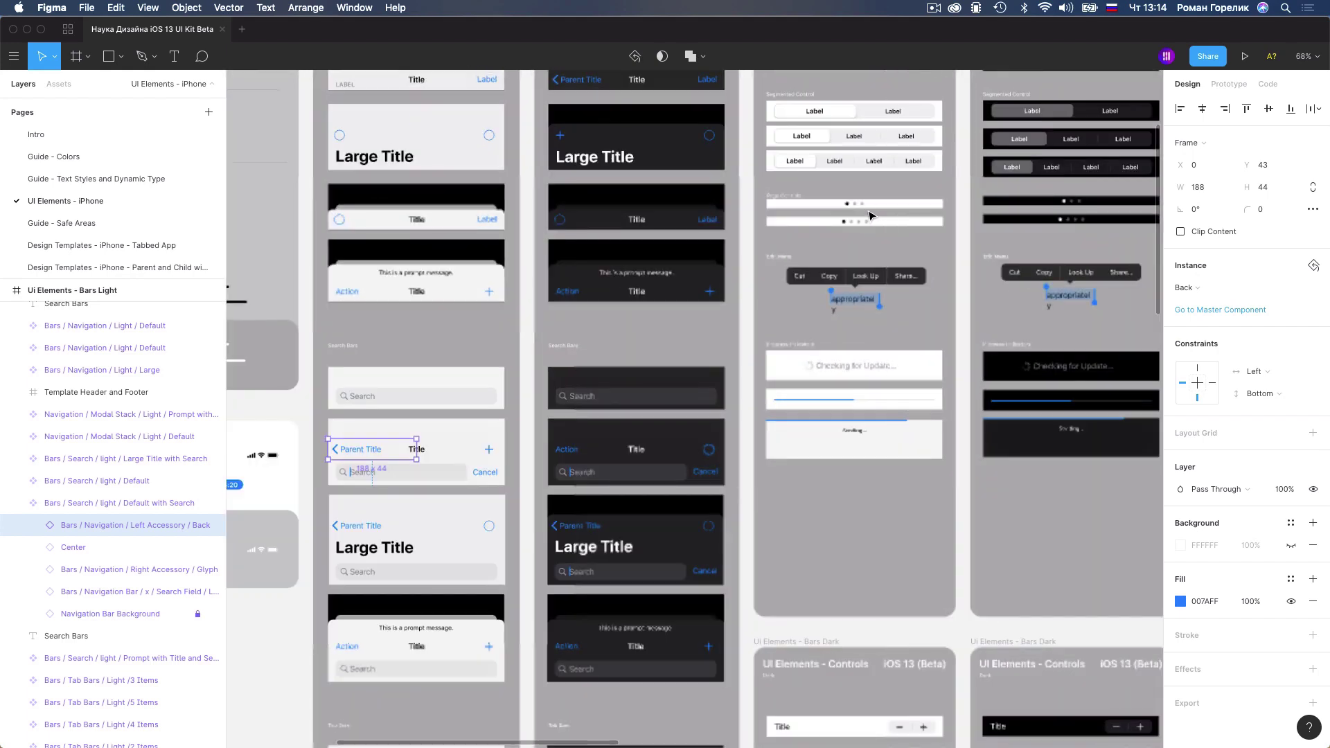
{"action": "left_click", "coordinate": [900, 203]}
{"action": "left_click", "coordinate": [1234, 289]}
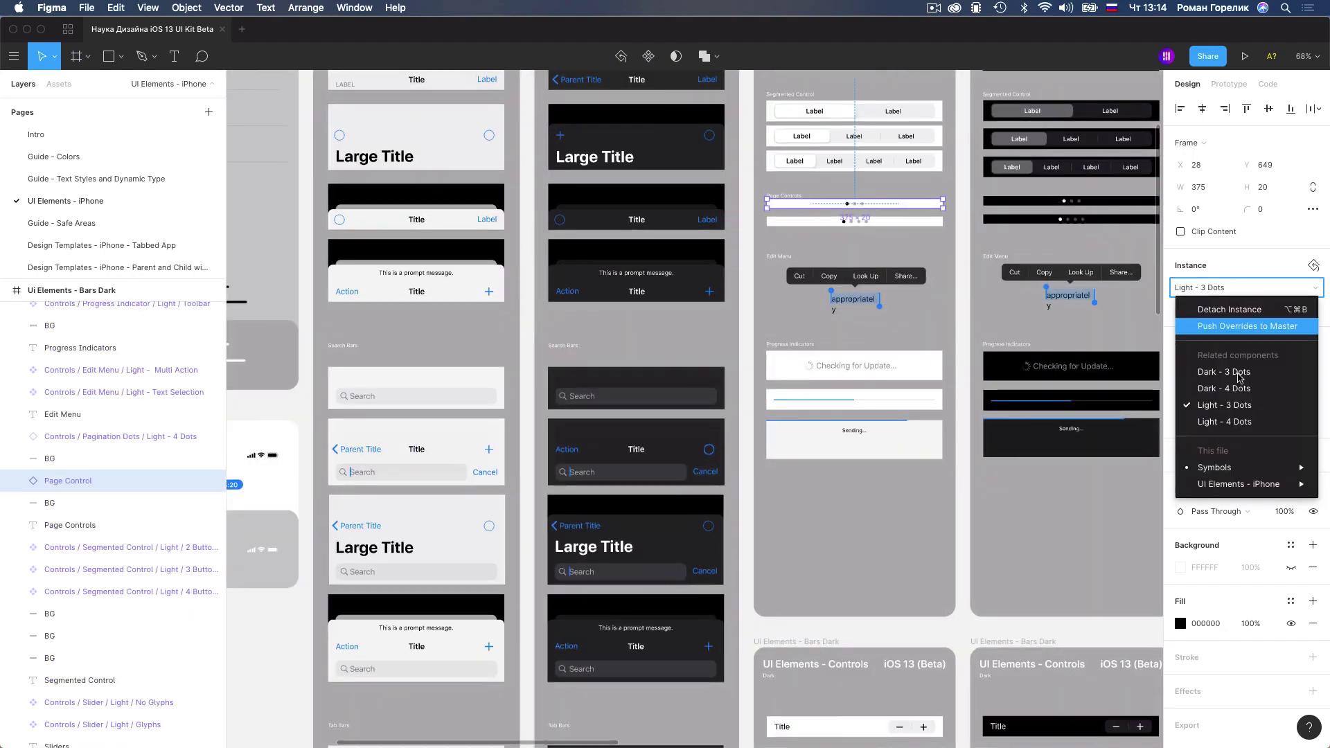
{"action": "left_click", "coordinate": [1212, 418]}
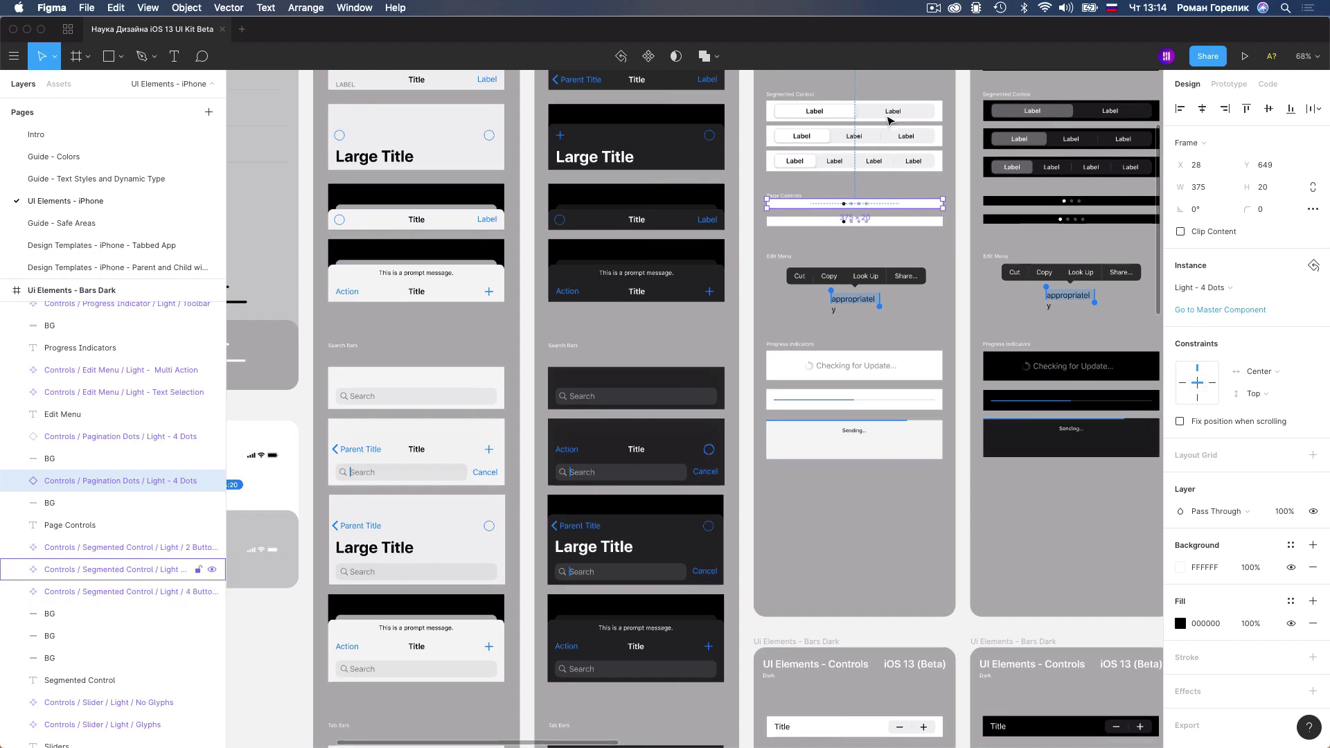
Step: Duplicate the 2-button segmented control, change the copy to 4 Buttons, then delete it
{"action": "left_click", "coordinate": [124, 547]}
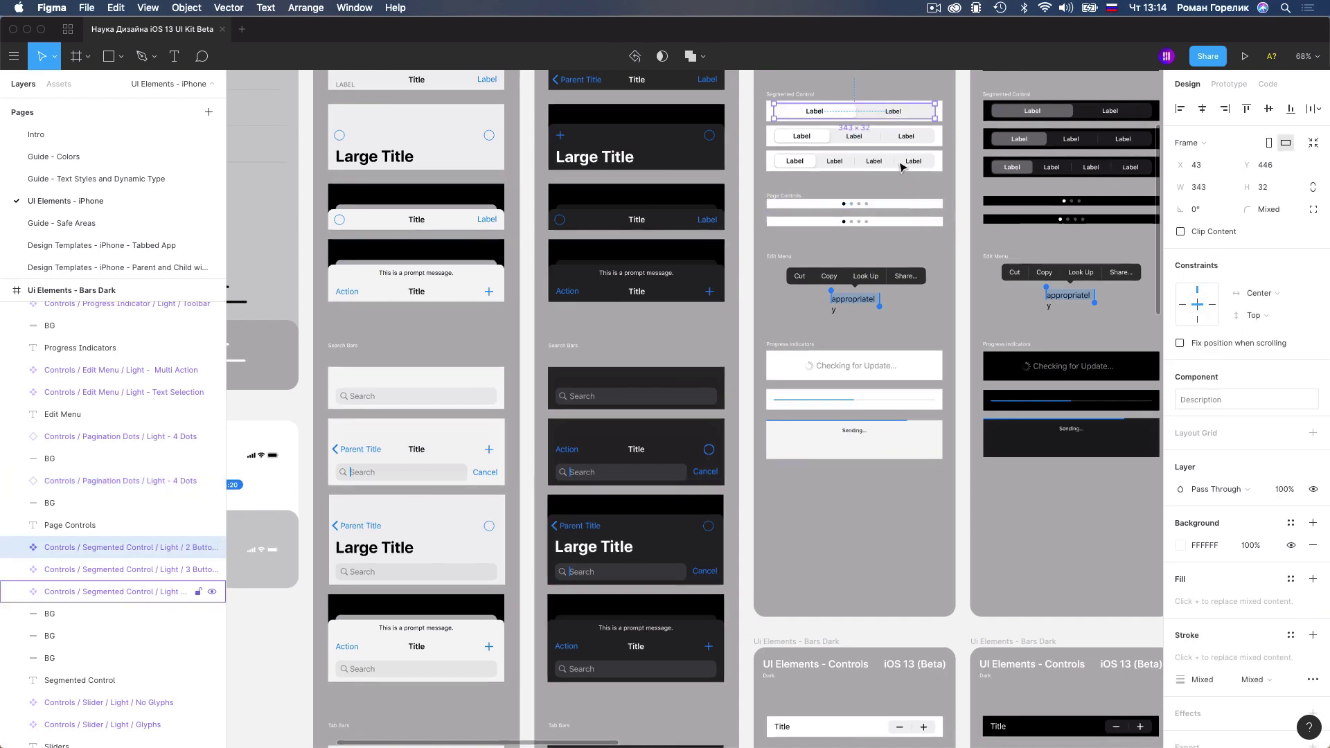
{"action": "left_click_drag", "start_coordinate": [892, 113], "coordinate": [895, 333]}
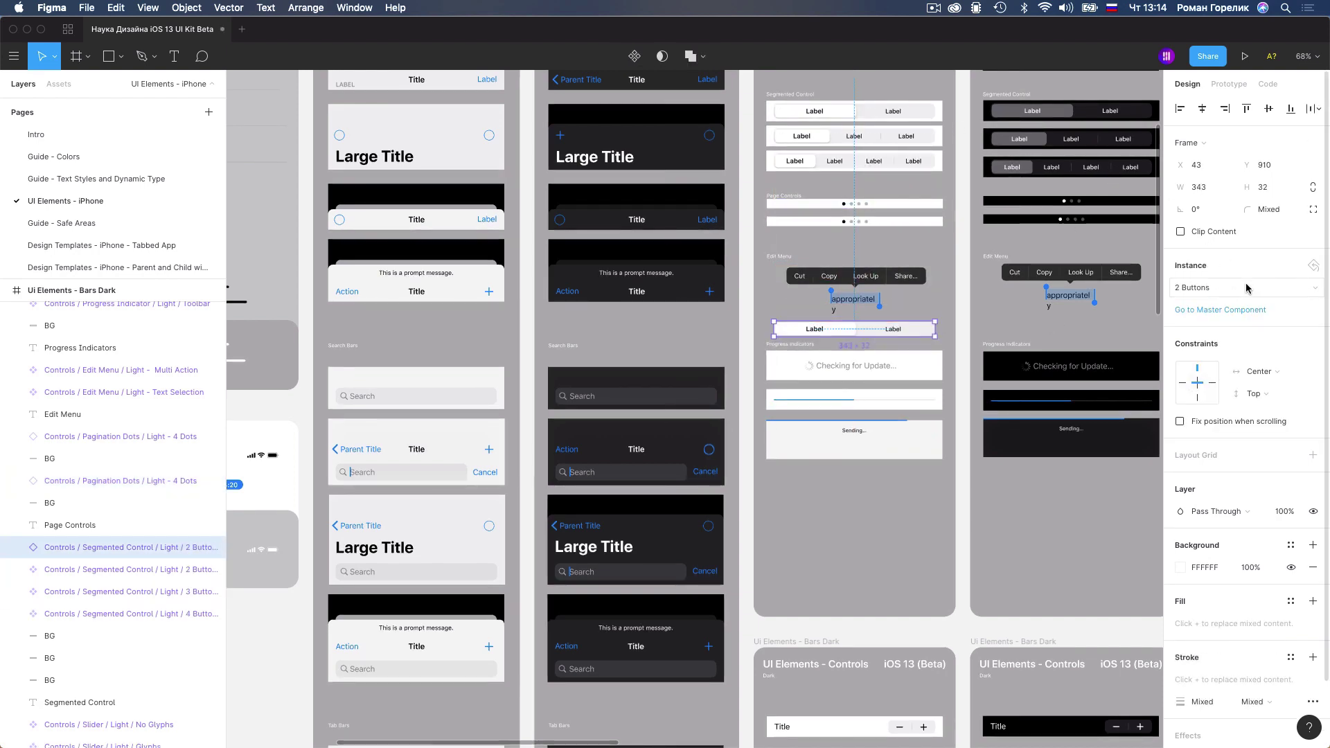
{"action": "left_click", "coordinate": [1194, 287]}
{"action": "left_click", "coordinate": [1218, 408]}
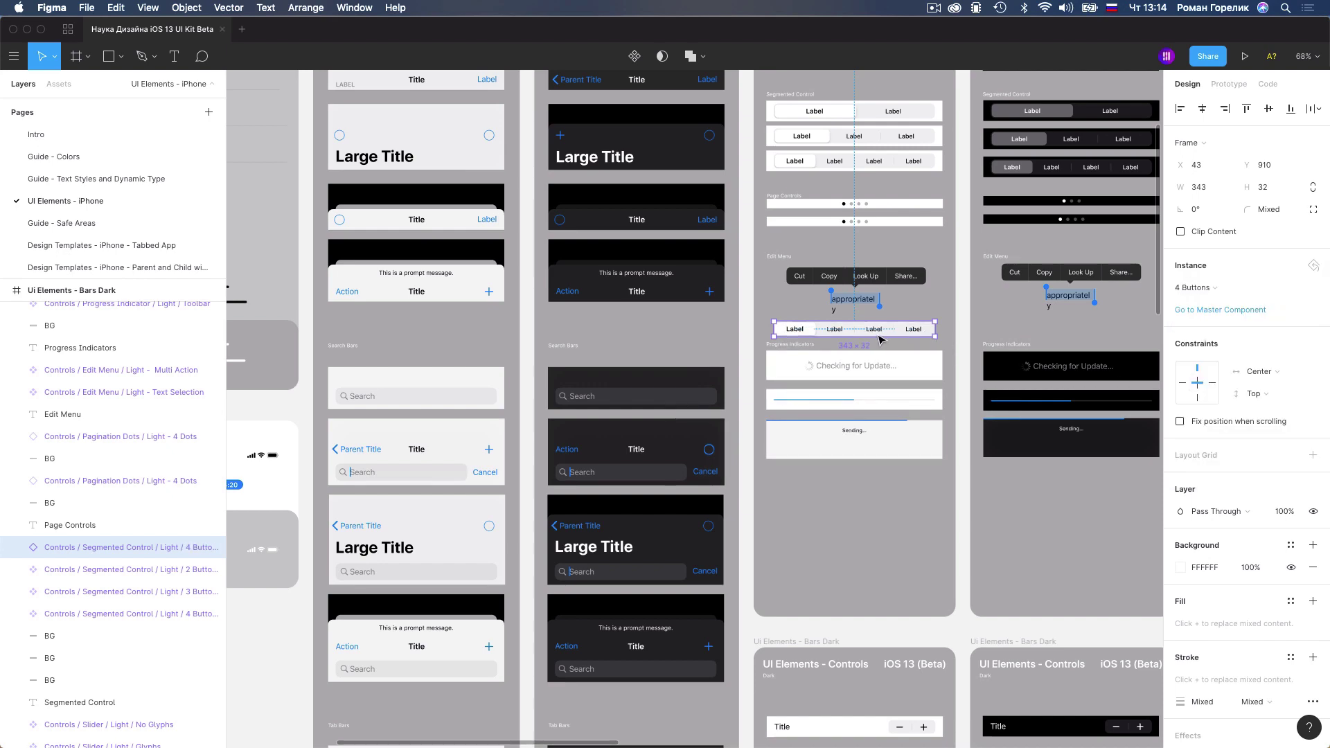
{"action": "key", "text": "Delete"}
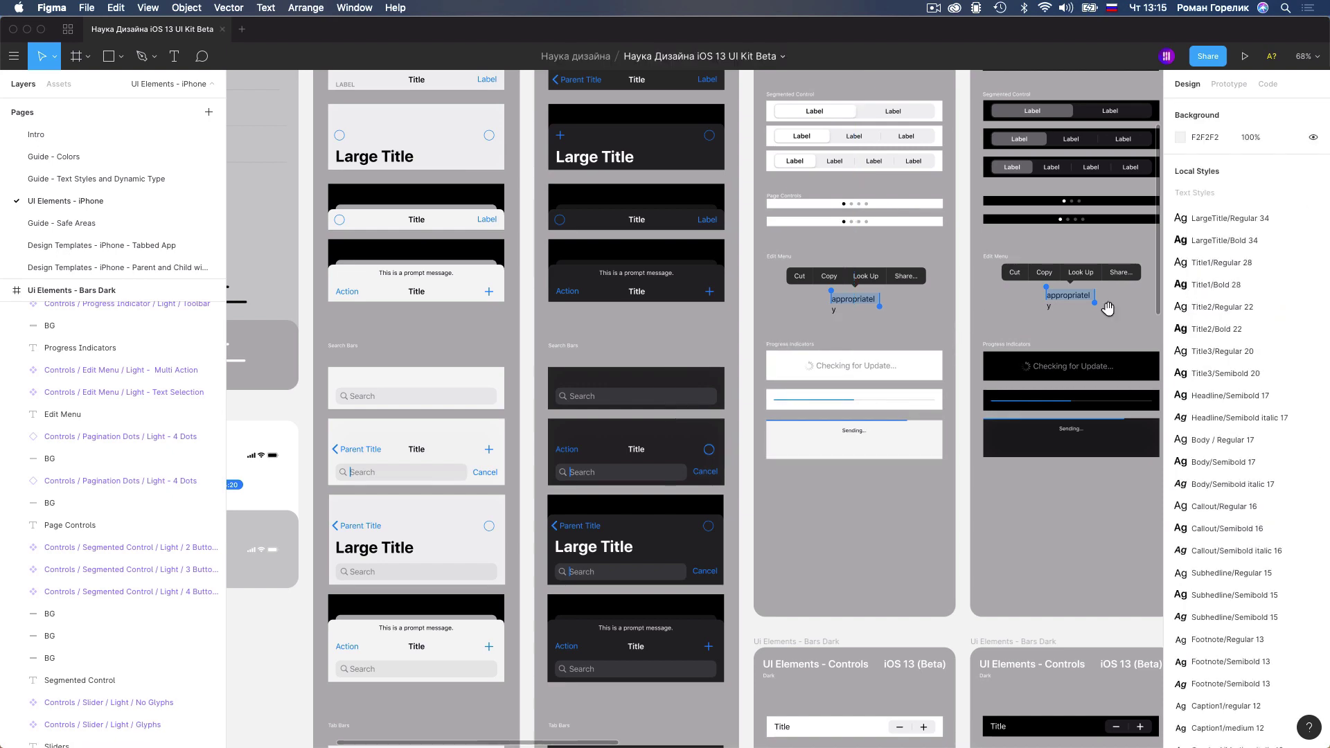
{"action": "scroll", "coordinate": [780, 317], "scroll_direction": "right", "scroll_amount": 10}
{"action": "scroll", "coordinate": [780, 316], "scroll_direction": "right", "scroll_amount": 8}
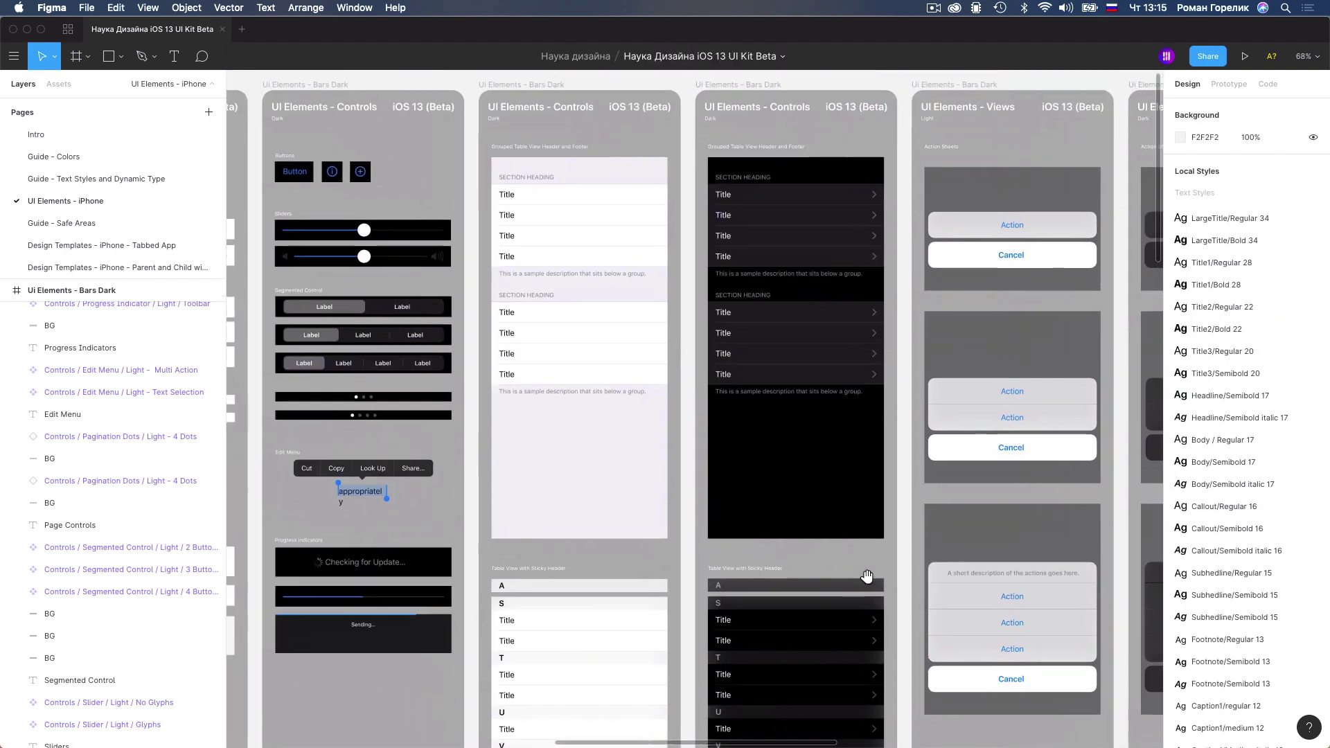
{"action": "scroll", "coordinate": [817, 308], "scroll_direction": "down", "scroll_amount": 6}
{"action": "scroll", "coordinate": [831, 303], "scroll_direction": "down", "scroll_amount": 5}
{"action": "scroll", "coordinate": [831, 302], "scroll_direction": "right", "scroll_amount": 3}
{"action": "scroll", "coordinate": [439, 288], "scroll_direction": "right", "scroll_amount": 5}
{"action": "scroll", "coordinate": [439, 289], "scroll_direction": "up", "scroll_amount": 2}
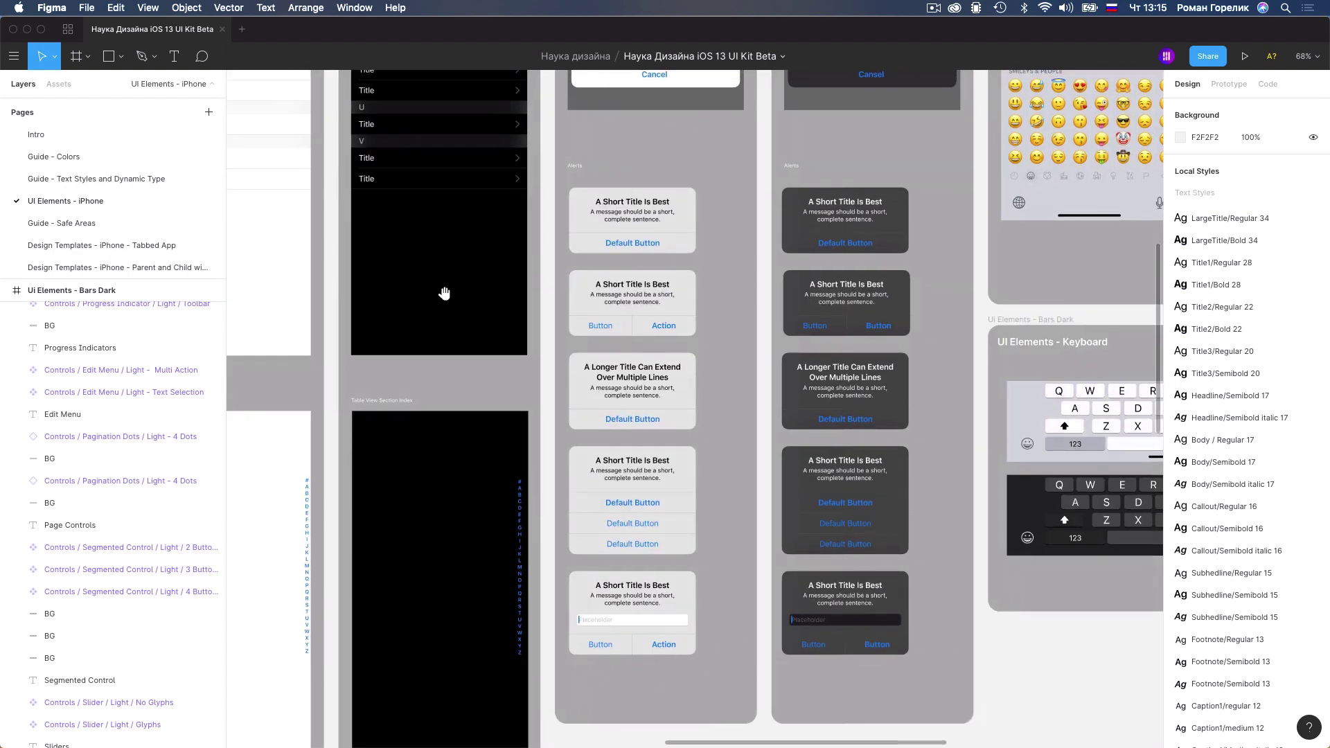
{"action": "left_click_drag", "start_coordinate": [439, 288], "coordinate": [584, 489]}
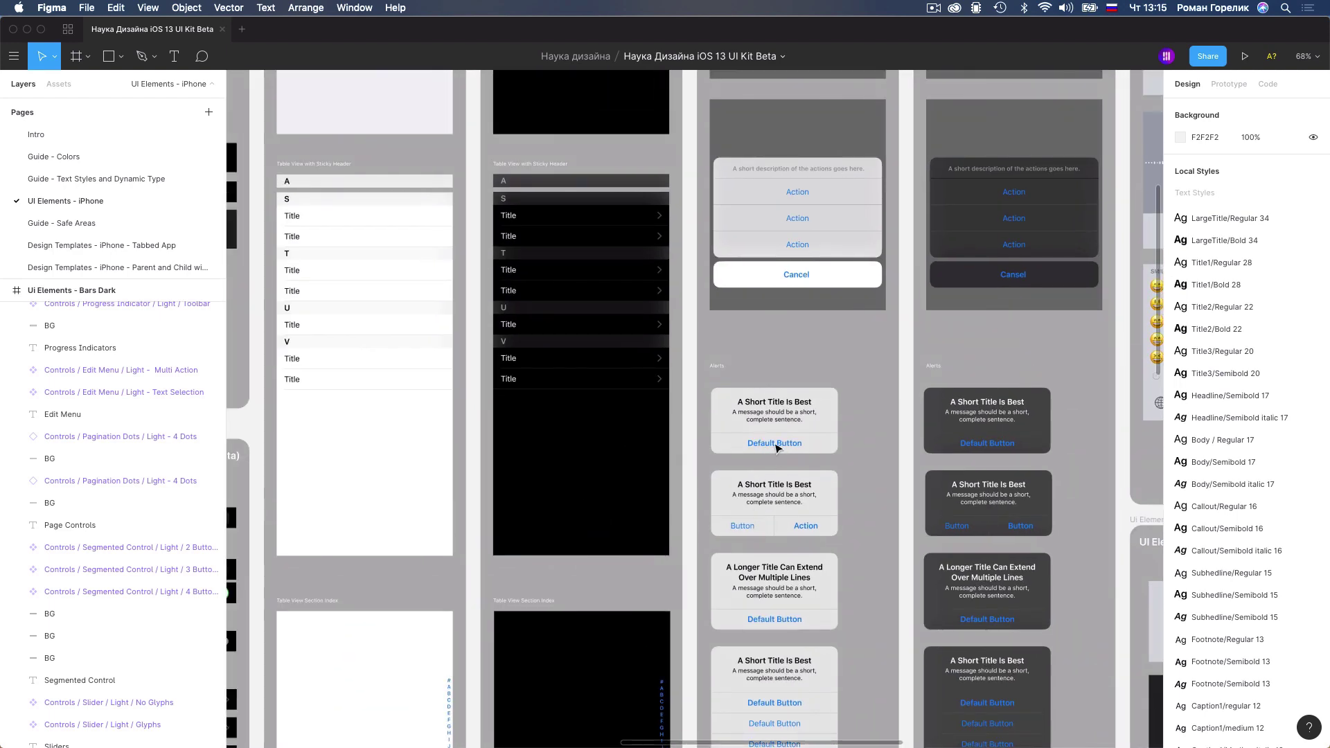
{"action": "double_click", "coordinate": [806, 528]}
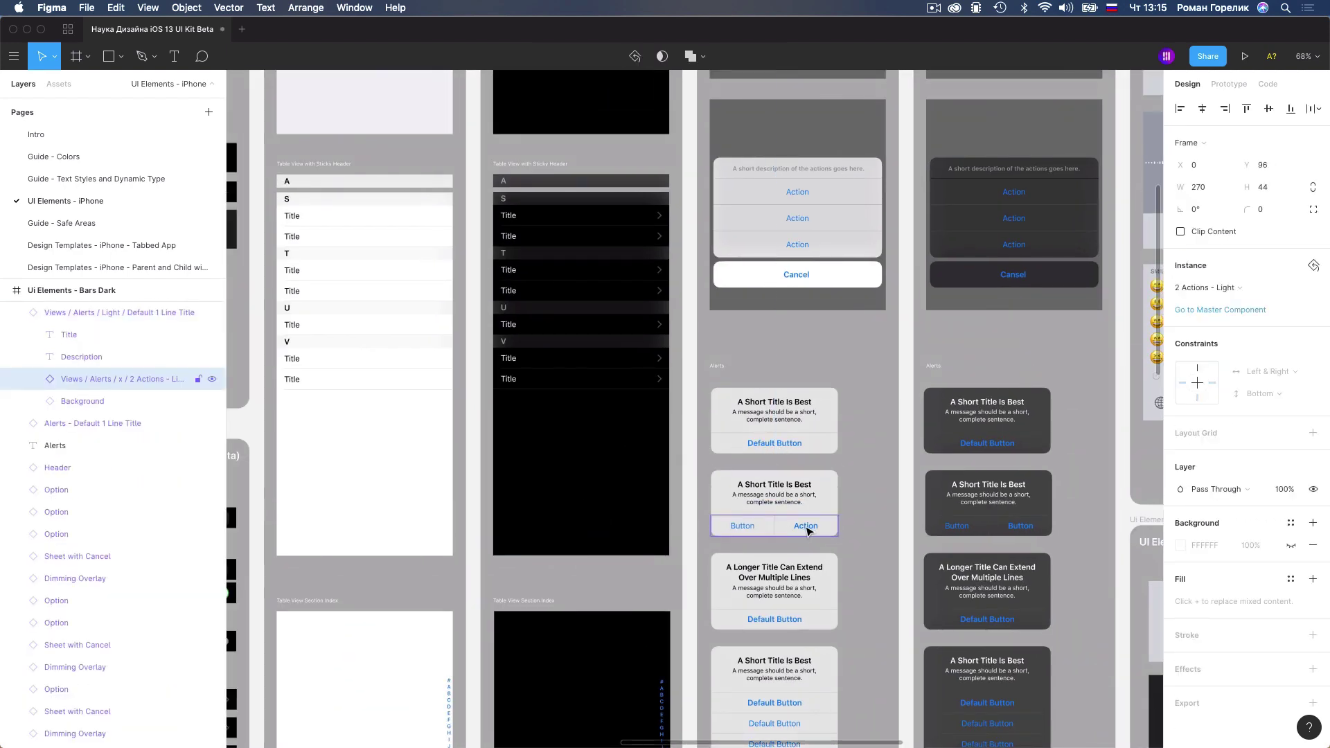
{"action": "left_click", "coordinate": [1225, 288]}
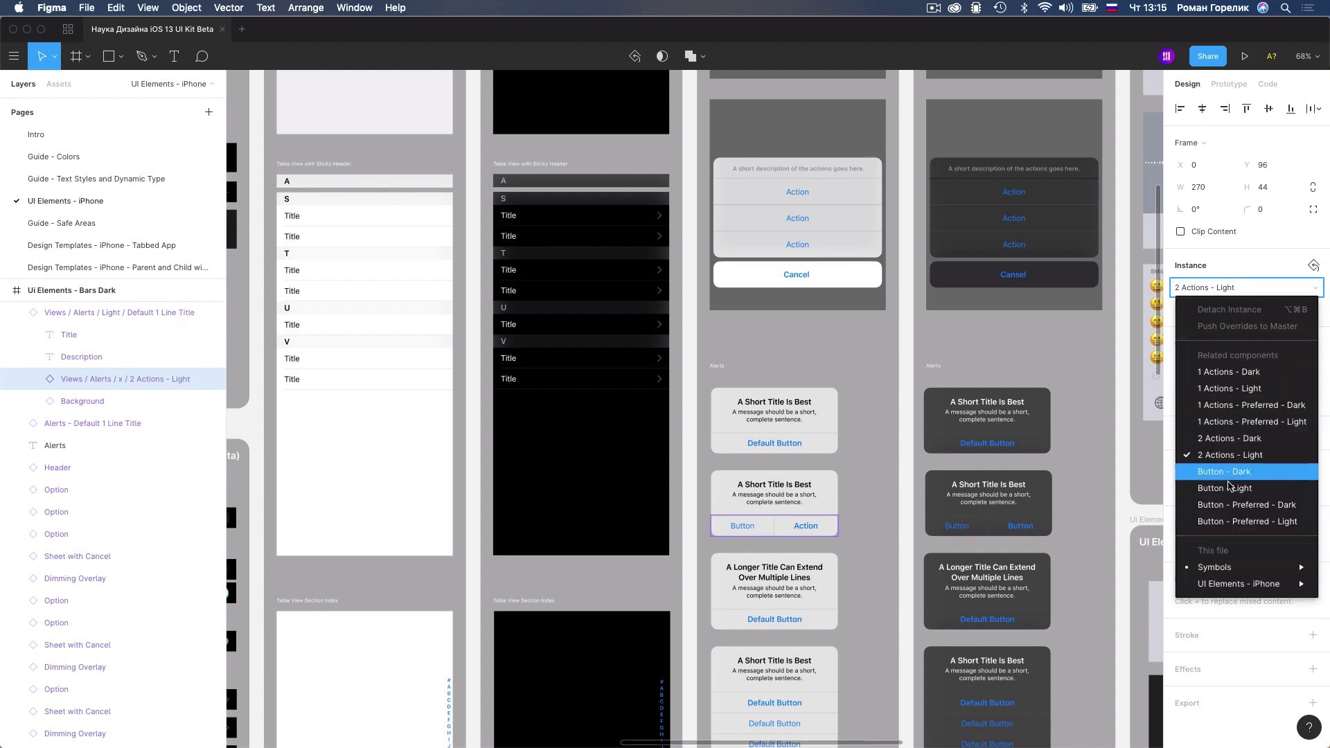
{"action": "left_click", "coordinate": [1230, 488]}
{"action": "key", "text": "ctrl+z"}
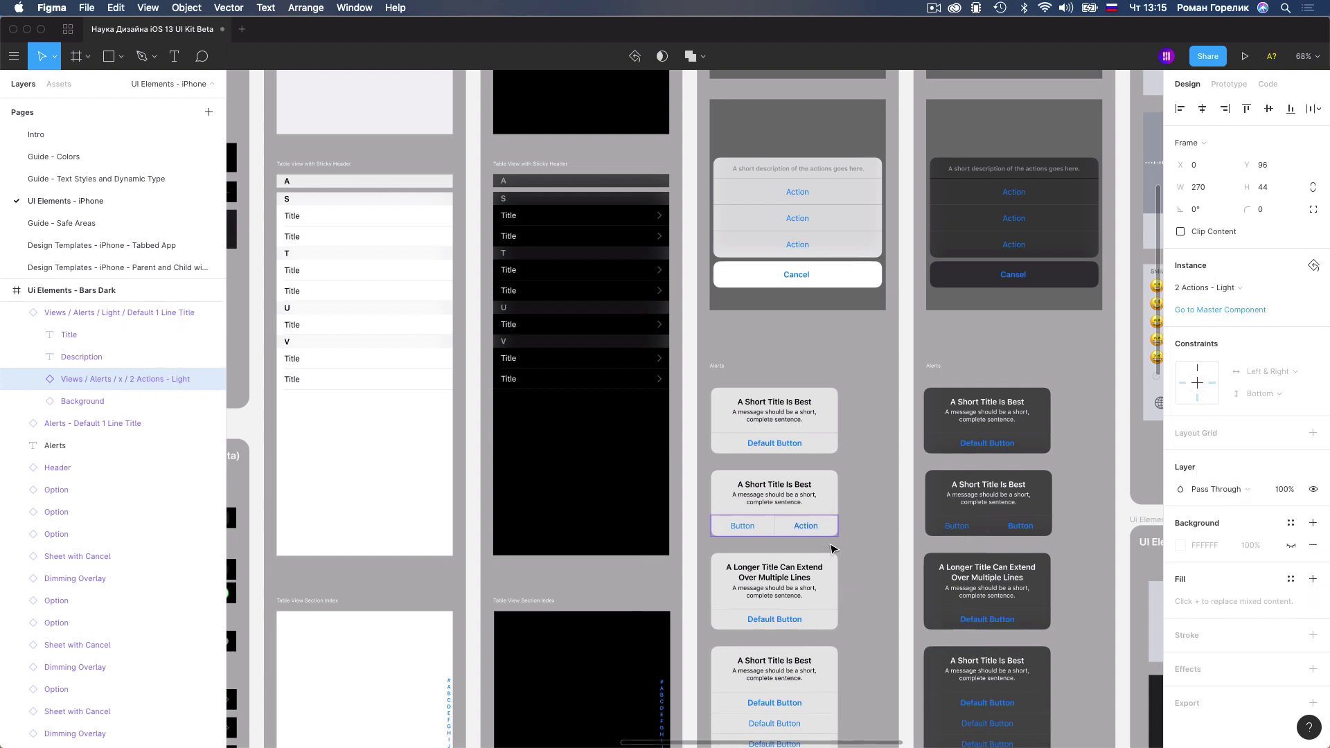
{"action": "scroll", "coordinate": [814, 631], "scroll_direction": "down", "scroll_amount": 2}
{"action": "scroll", "coordinate": [814, 631], "scroll_direction": "down", "scroll_amount": 3}
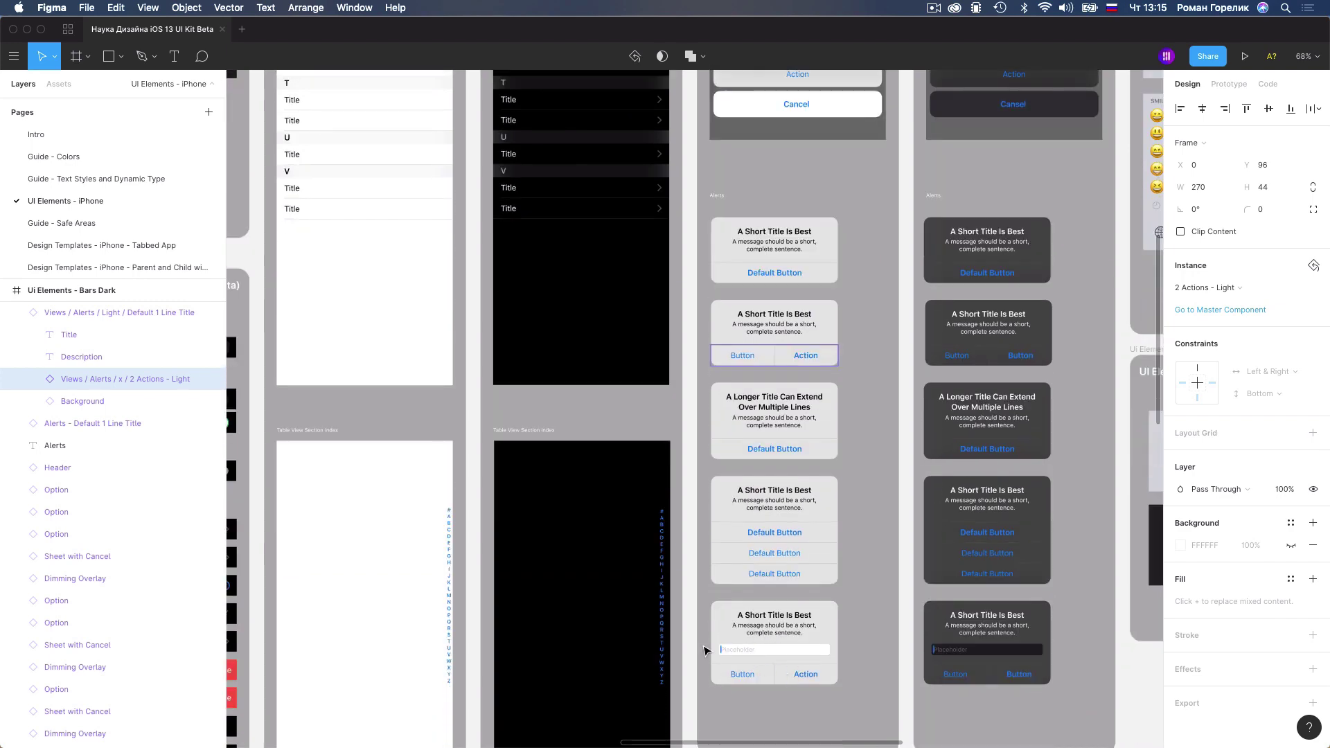
{"action": "scroll", "coordinate": [899, 503], "scroll_direction": "down", "scroll_amount": 1, "text": "ctrl"}
{"action": "scroll", "coordinate": [900, 502], "scroll_direction": "down", "scroll_amount": 5, "text": "ctrl"}
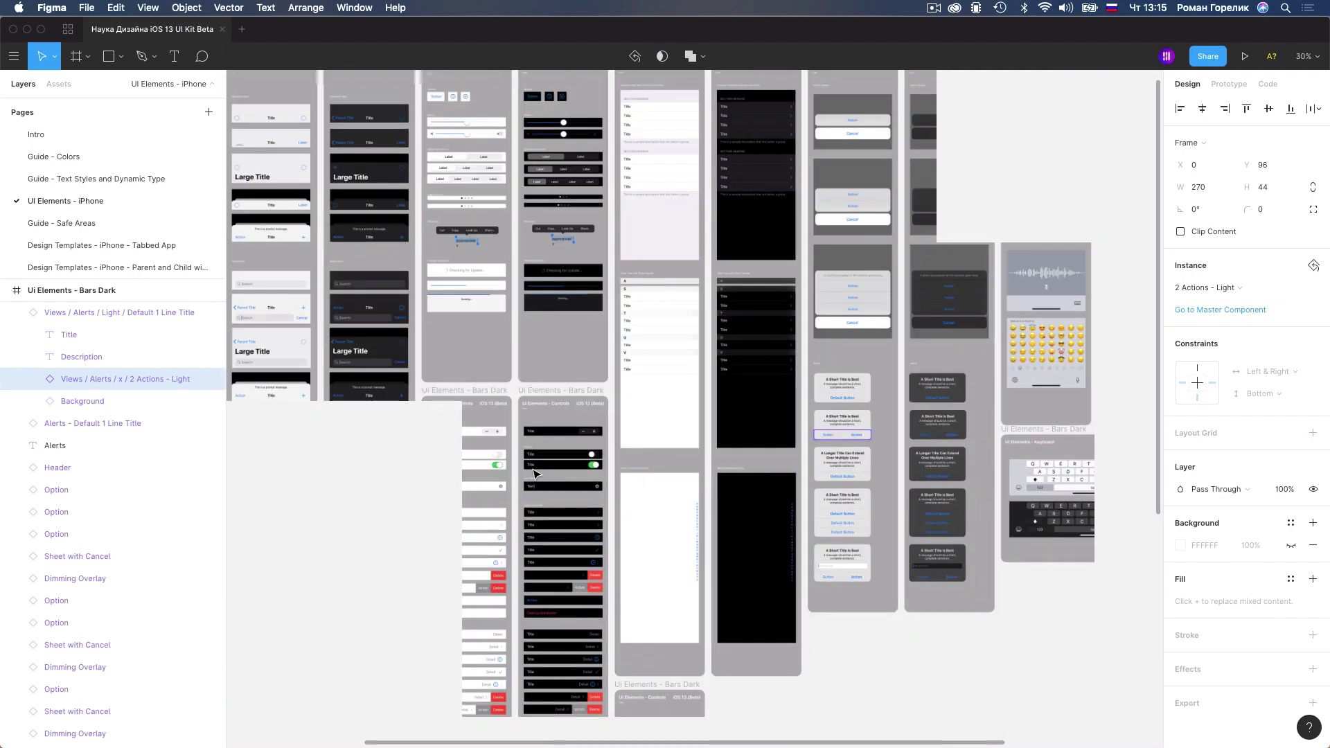
{"action": "scroll", "coordinate": [454, 511], "scroll_direction": "up", "scroll_amount": 3, "text": "ctrl"}
{"action": "scroll", "coordinate": [566, 455], "scroll_direction": "up", "scroll_amount": 3, "text": "ctrl"}
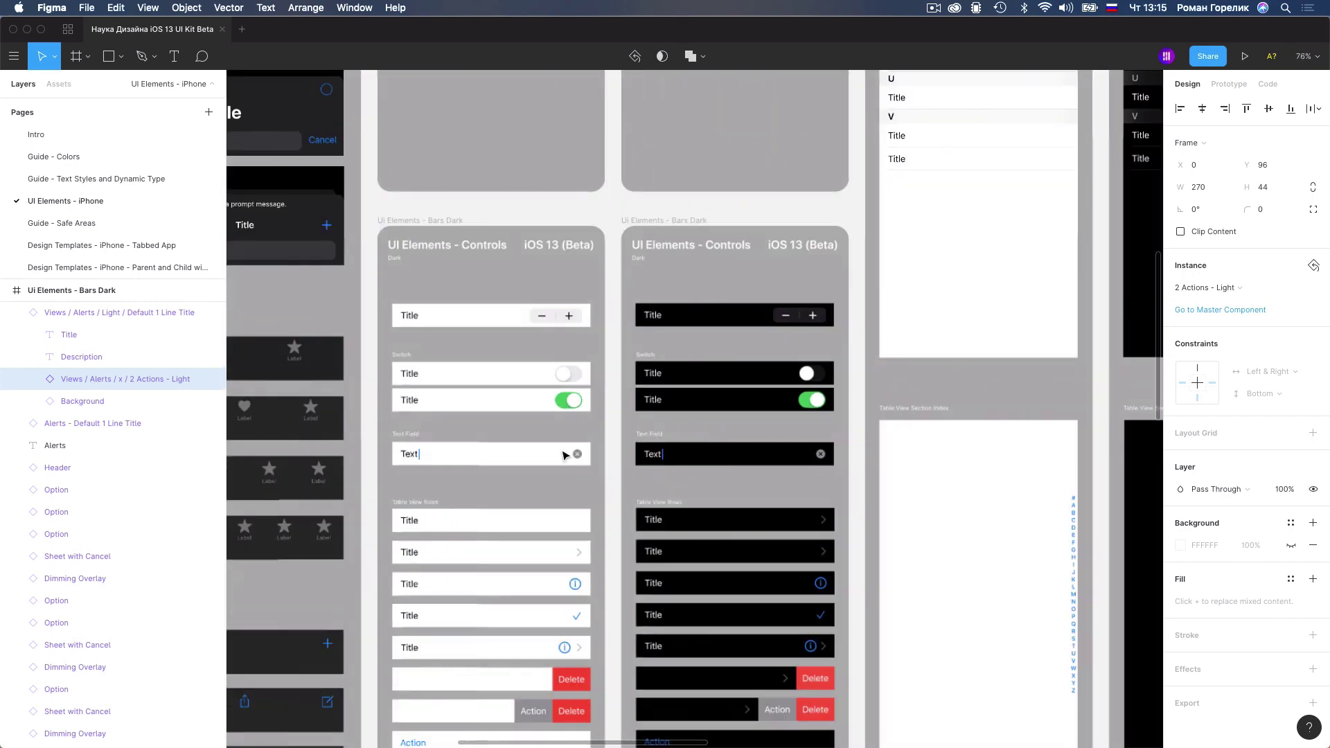
{"action": "left_click", "coordinate": [582, 555]}
{"action": "double_click", "coordinate": [584, 554]}
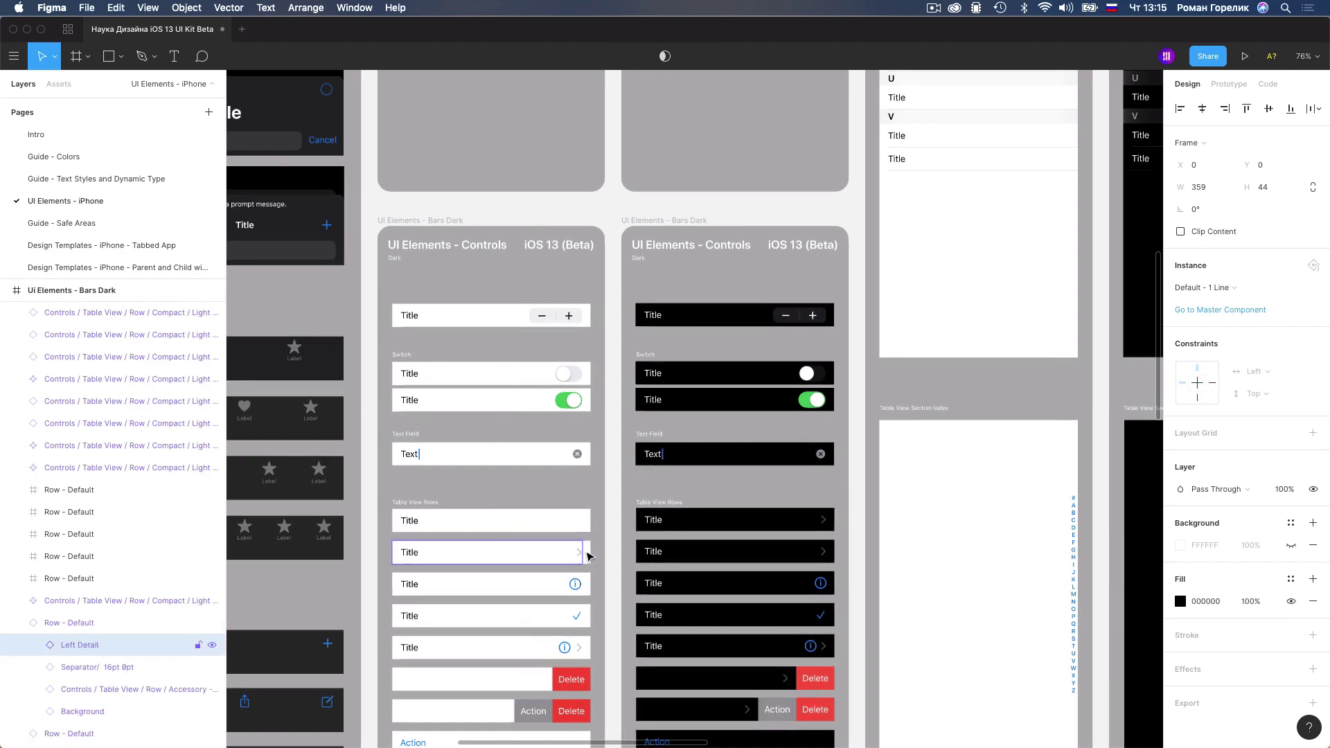
{"action": "left_click", "coordinate": [585, 553]}
{"action": "left_click", "coordinate": [1205, 288]}
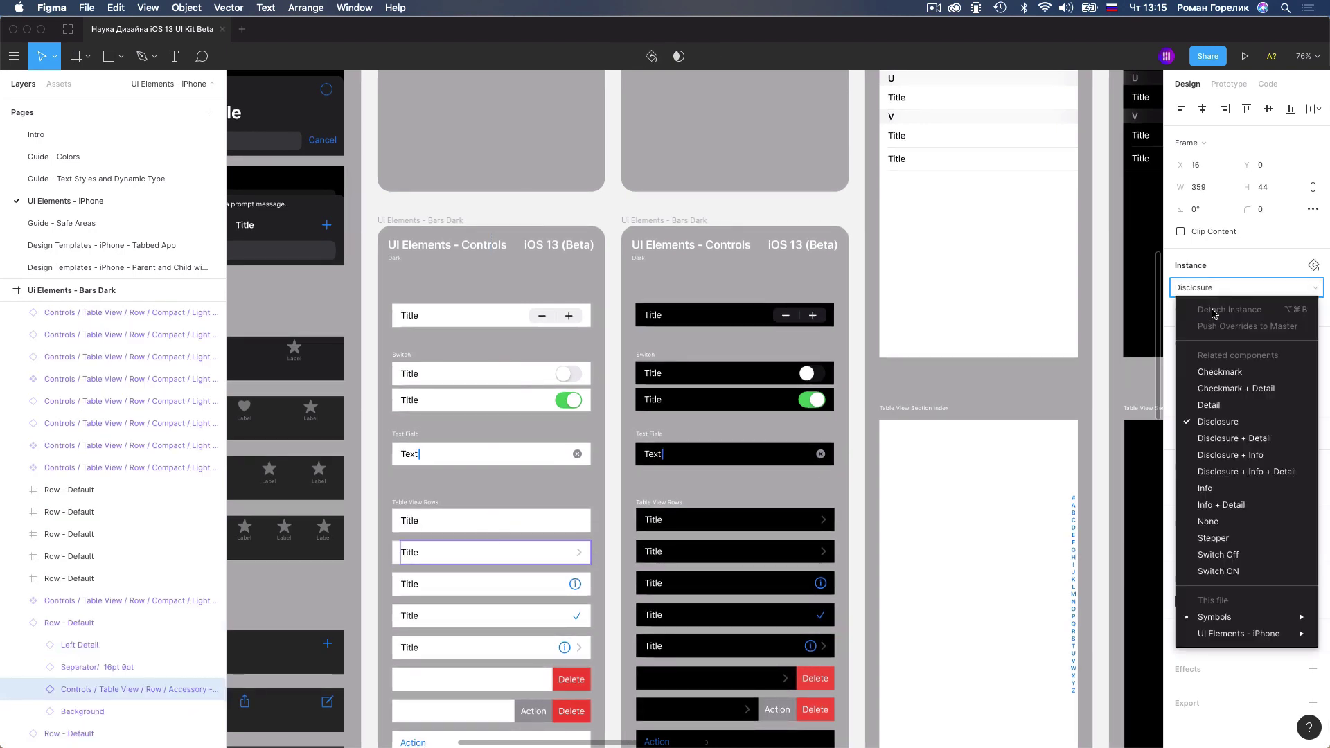
{"action": "key", "text": "Escape"}
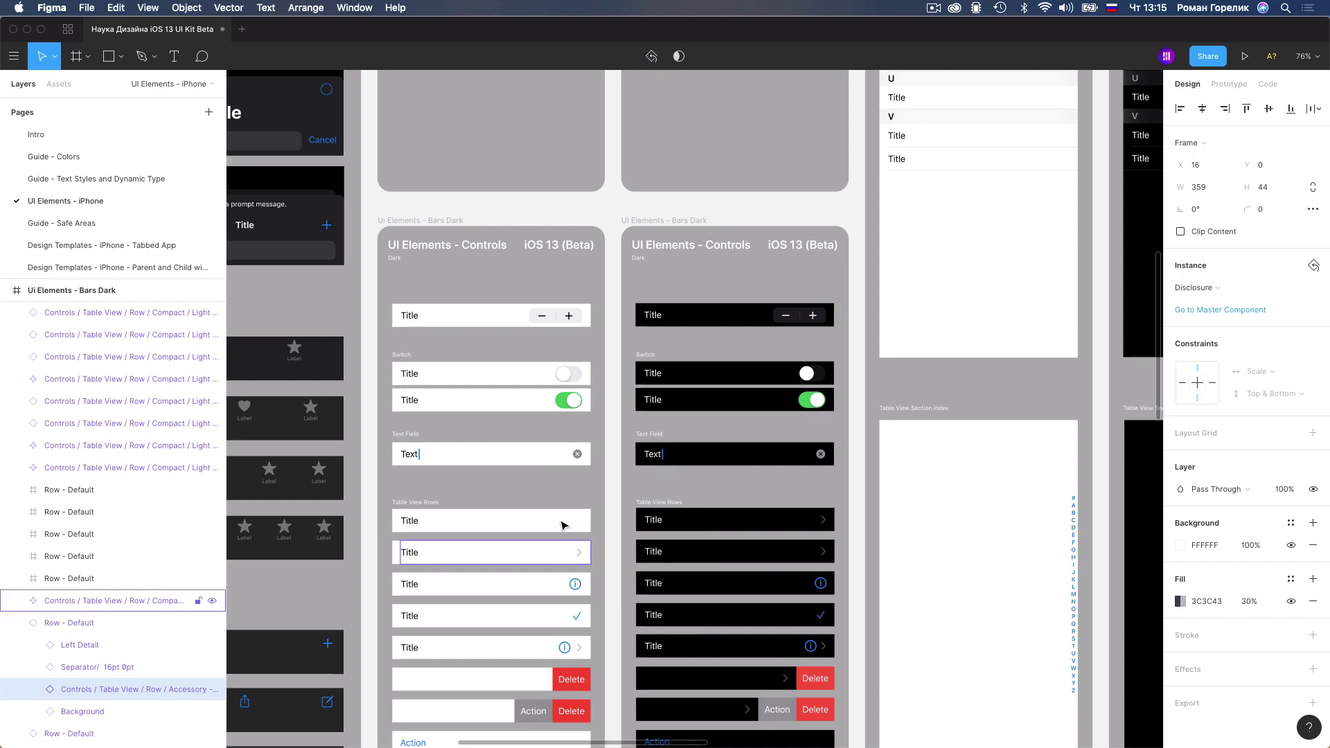
{"action": "mouse_move", "coordinate": [541, 484]}
{"action": "left_mouse_down"}
{"action": "mouse_move", "coordinate": [774, 460]}
{"action": "mouse_move", "coordinate": [945, 467]}
{"action": "left_mouse_up"}
{"action": "scroll", "coordinate": [814, 484], "scroll_direction": "down", "scroll_amount": 2}
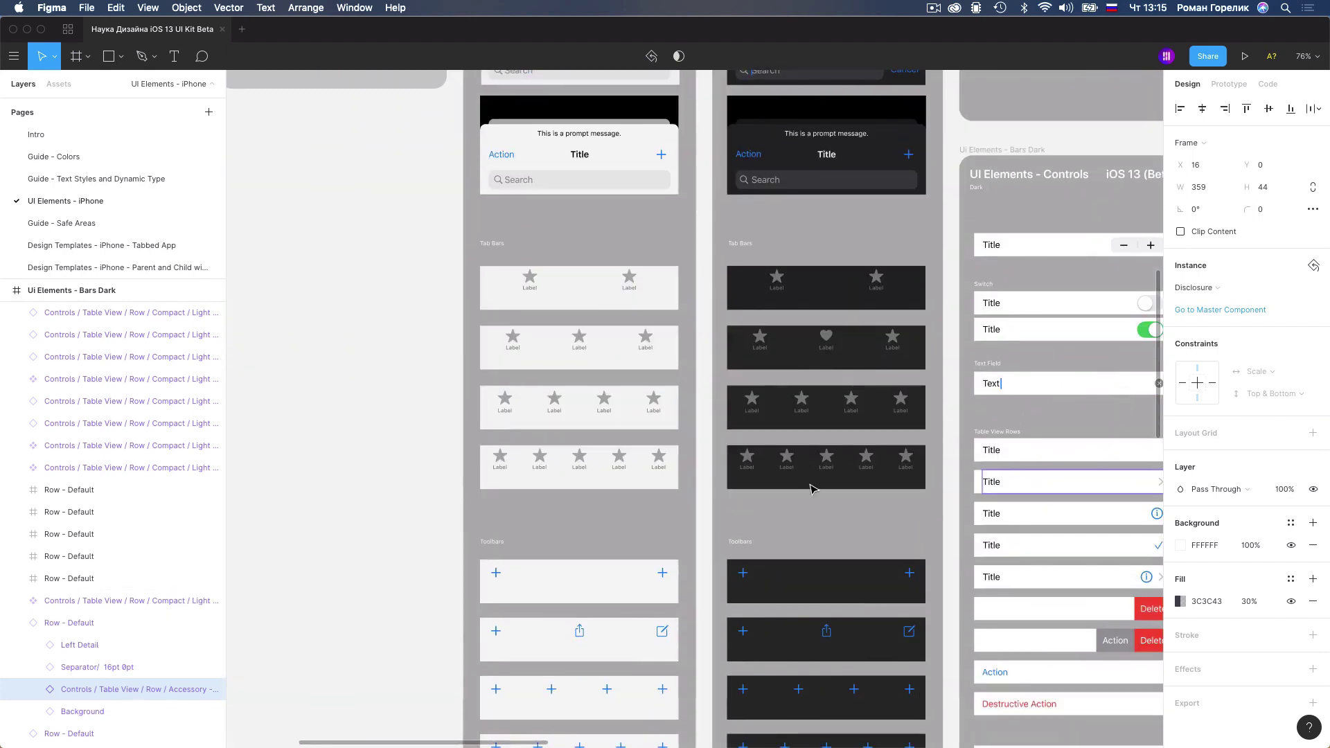
{"action": "left_click", "coordinate": [793, 282]}
Step: Duplicate the dark tab bar, switch the copy to 5 Items, then delete it
{"action": "left_click_drag", "start_coordinate": [793, 282], "coordinate": [793, 220]}
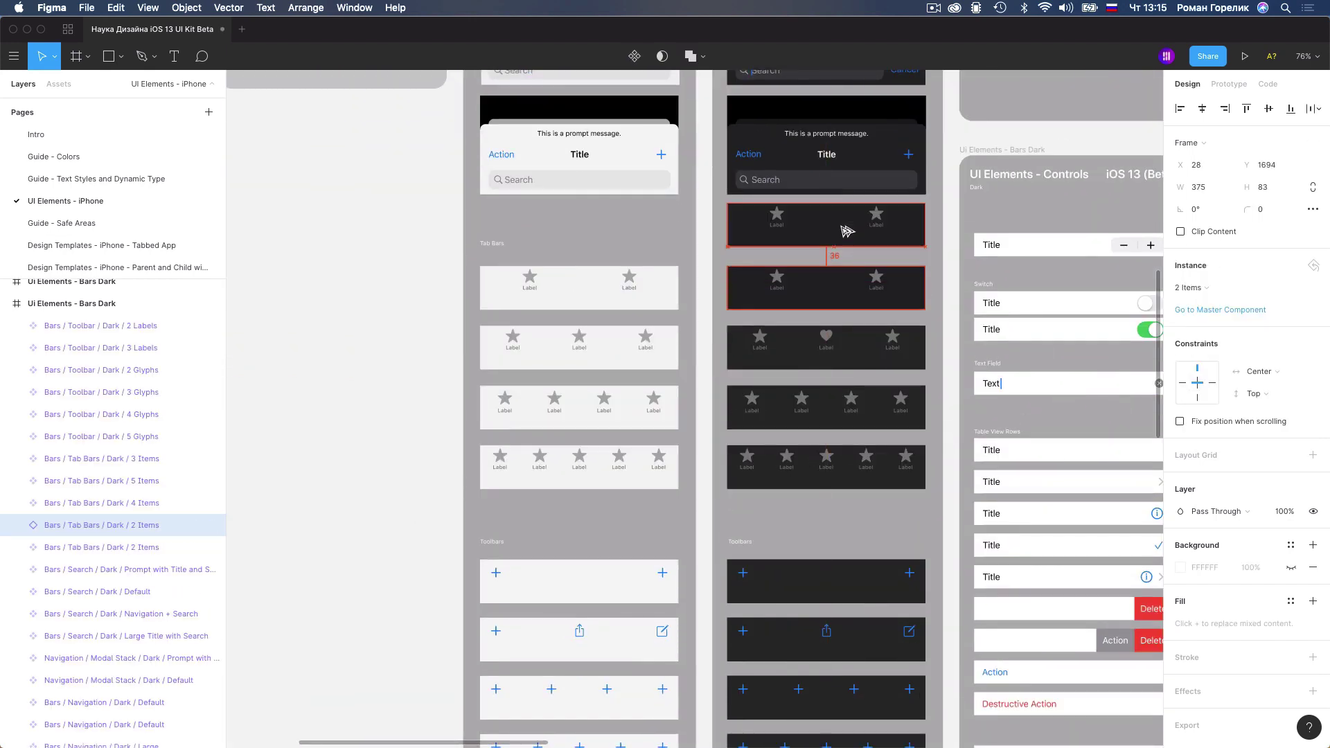
{"action": "left_click", "coordinate": [1226, 287]}
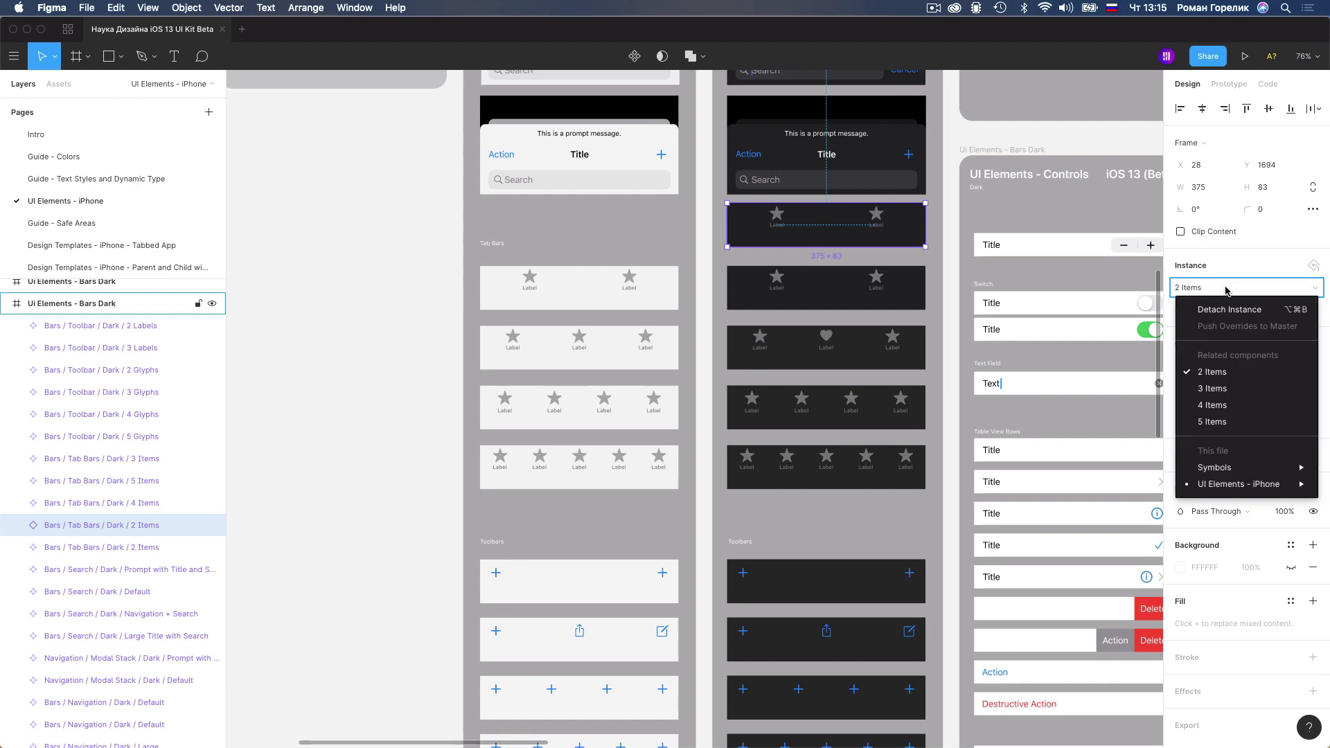
{"action": "left_click", "coordinate": [1212, 422]}
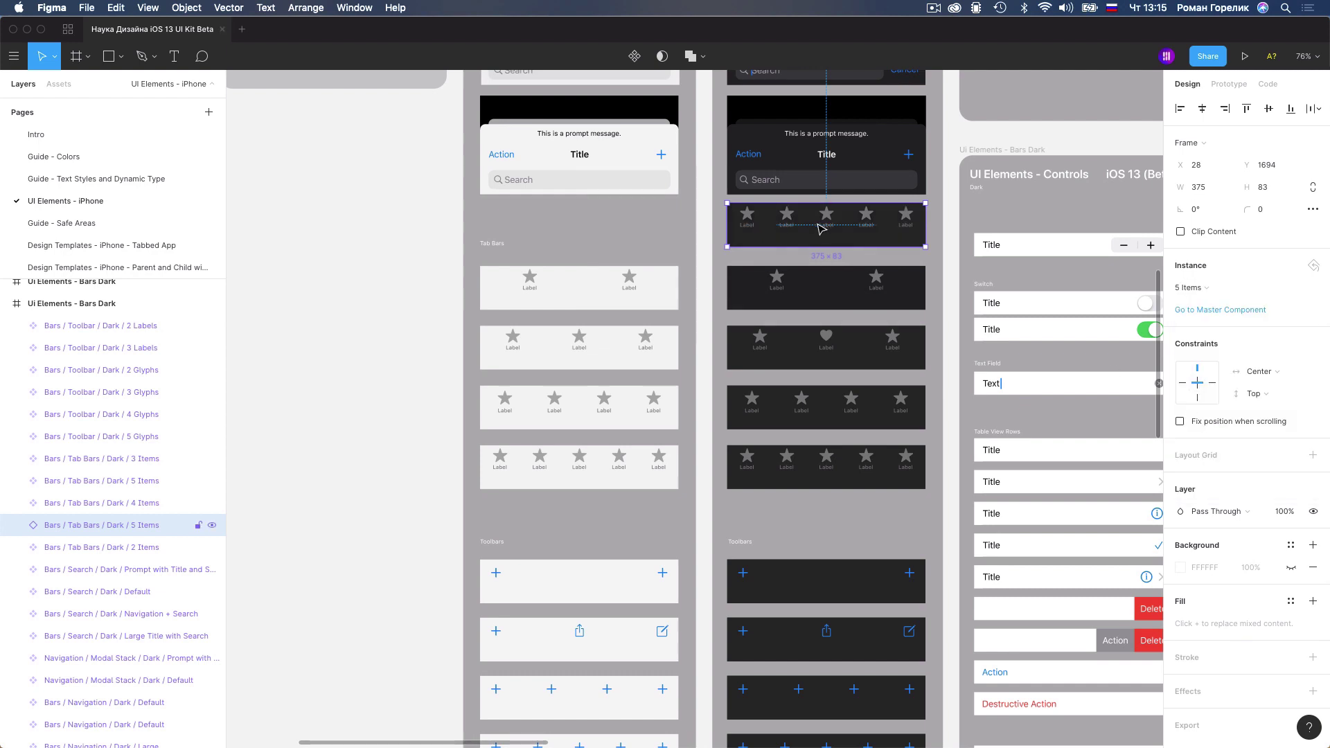
{"action": "key", "text": "Delete"}
Step: Select the tab bar rows and pan over to the glyph and separator sections
{"action": "left_click_drag", "start_coordinate": [470, 202], "coordinate": [748, 346]}
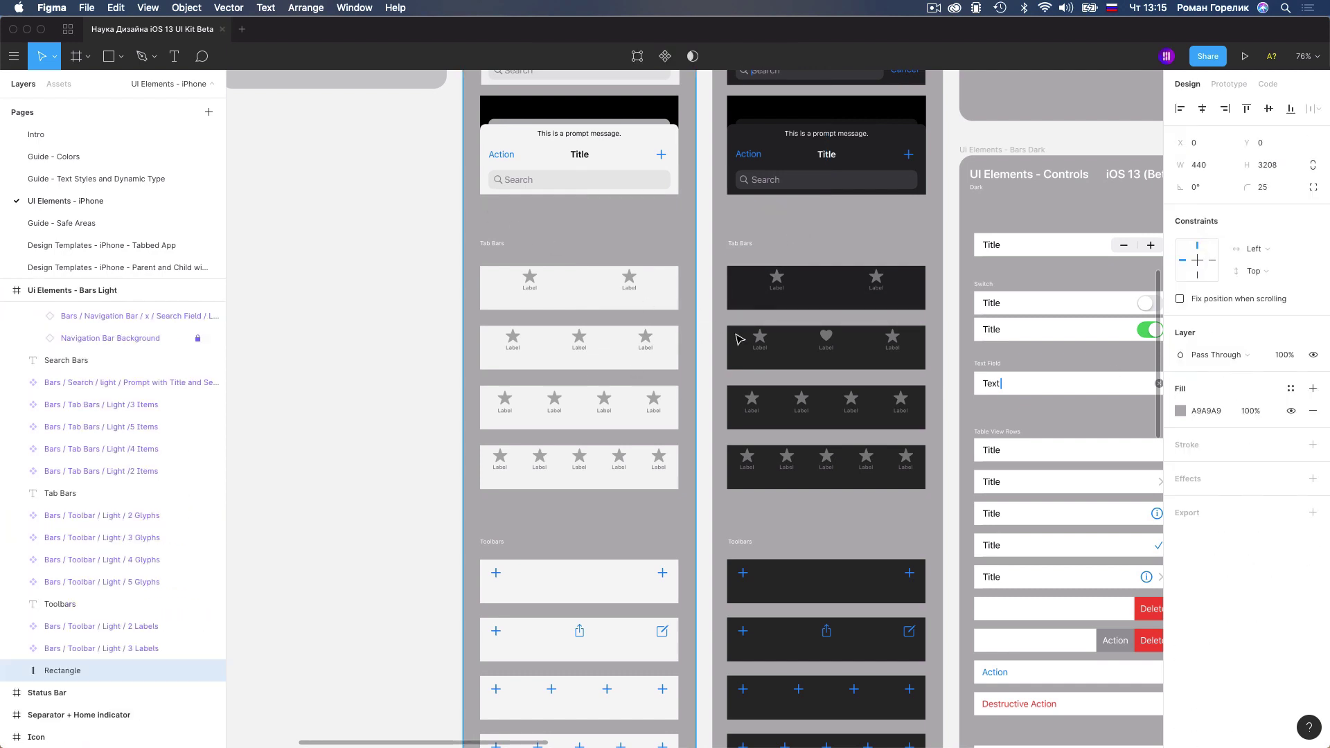
{"action": "left_click_drag", "start_coordinate": [415, 201], "coordinate": [855, 453]}
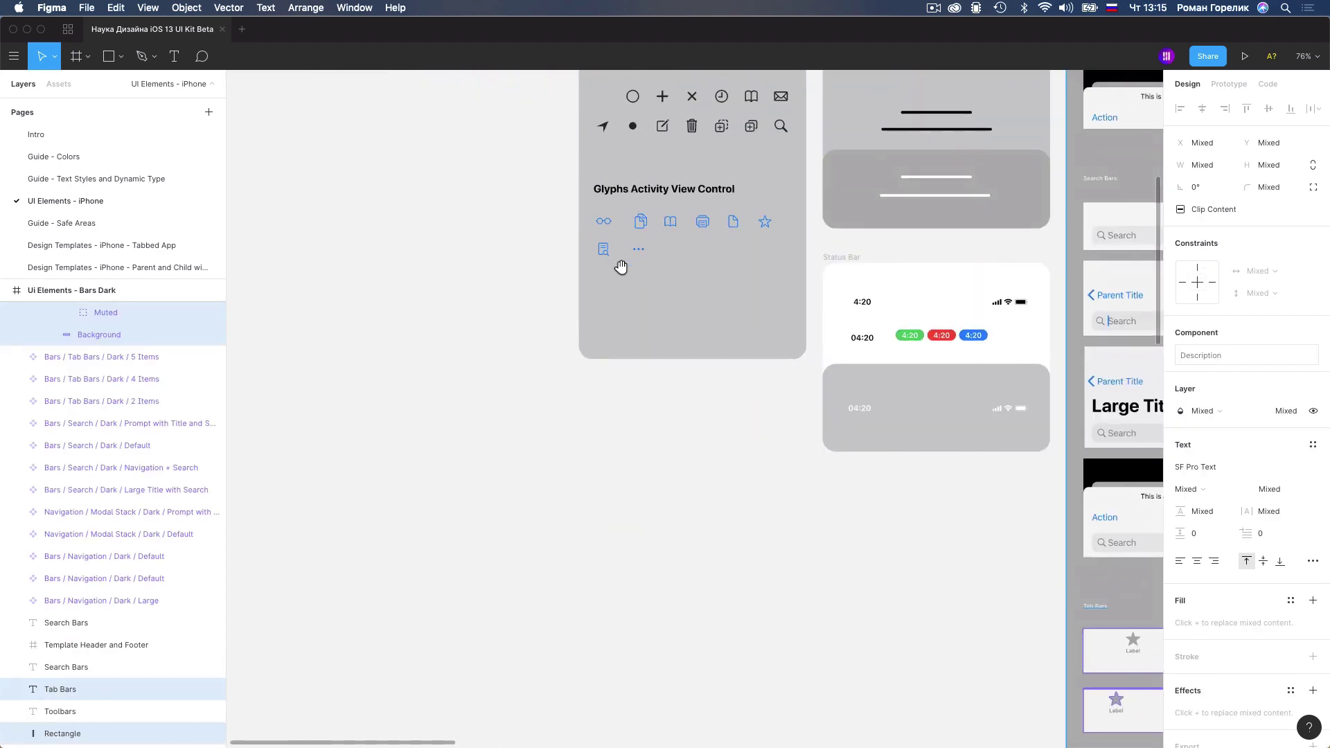
{"action": "left_click_drag", "start_coordinate": [620, 267], "coordinate": [527, 568]}
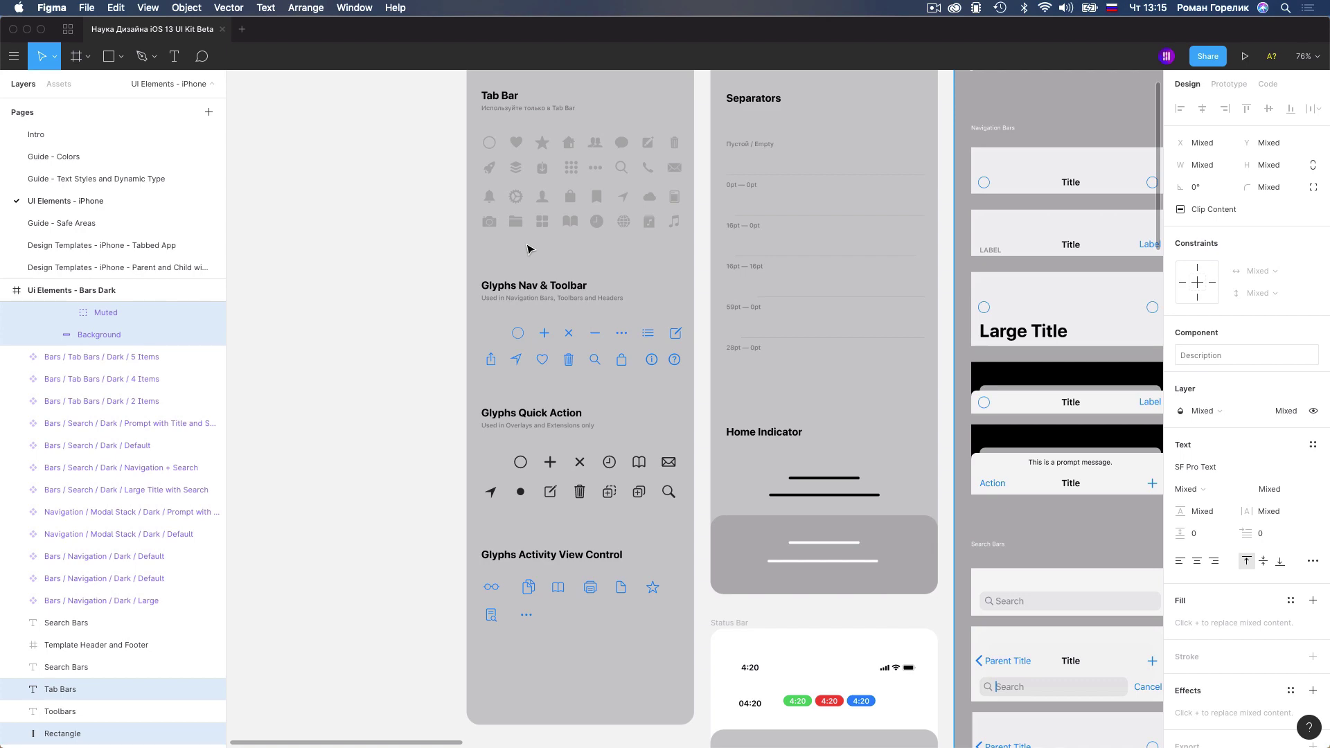
Step: Open the Guide - Colors page to look over its colour frames
{"action": "left_click", "coordinate": [70, 154]}
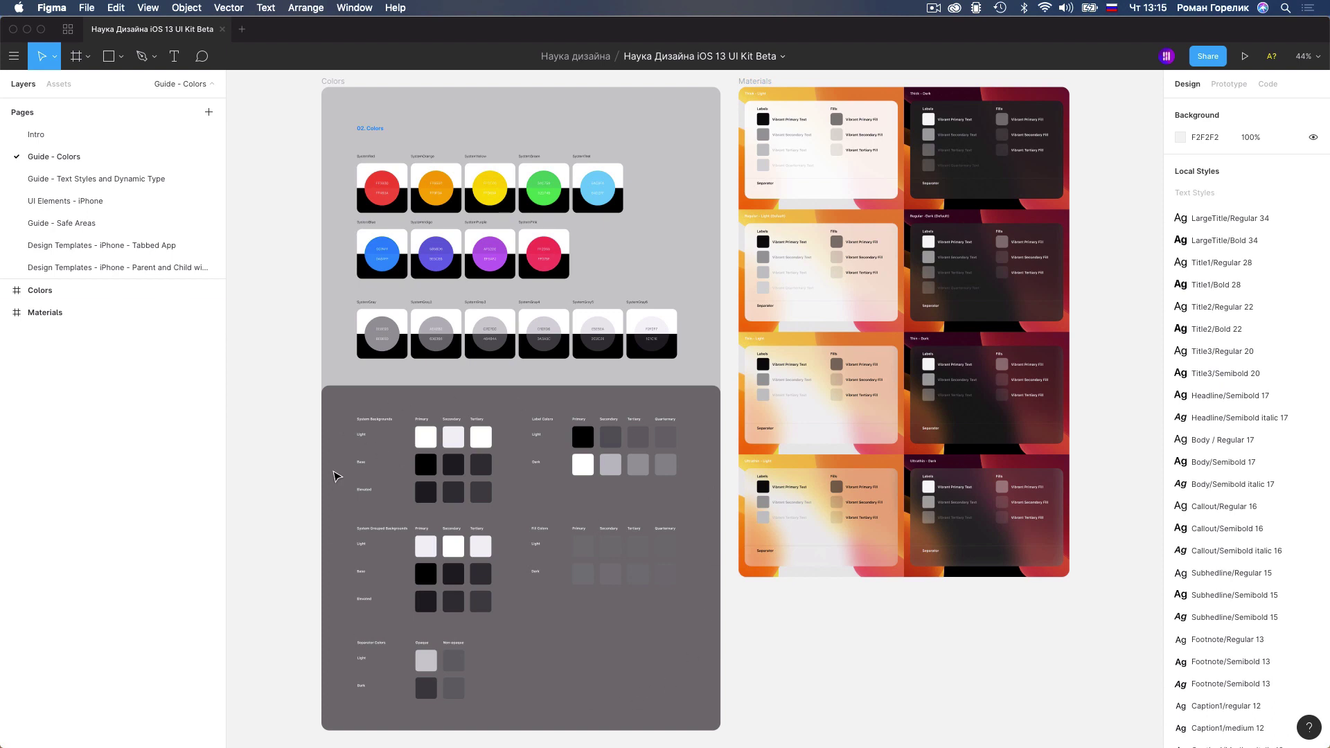
Step: Open the Guide - Text Styles and Dynamic Type page
{"action": "left_click", "coordinate": [67, 181]}
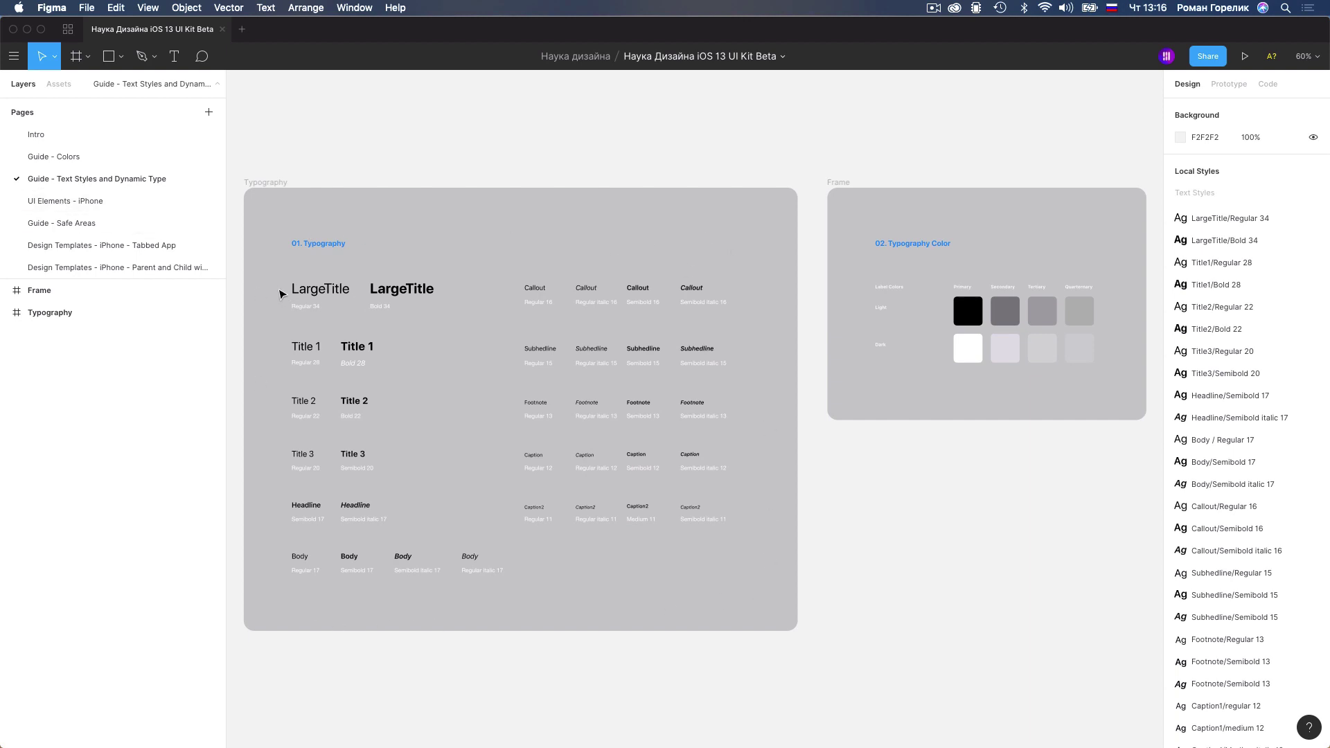
Step: Pan across the UI Elements - iPhone Bars Dark frames, then open Guide - Safe Areas
{"action": "left_click", "coordinate": [43, 203]}
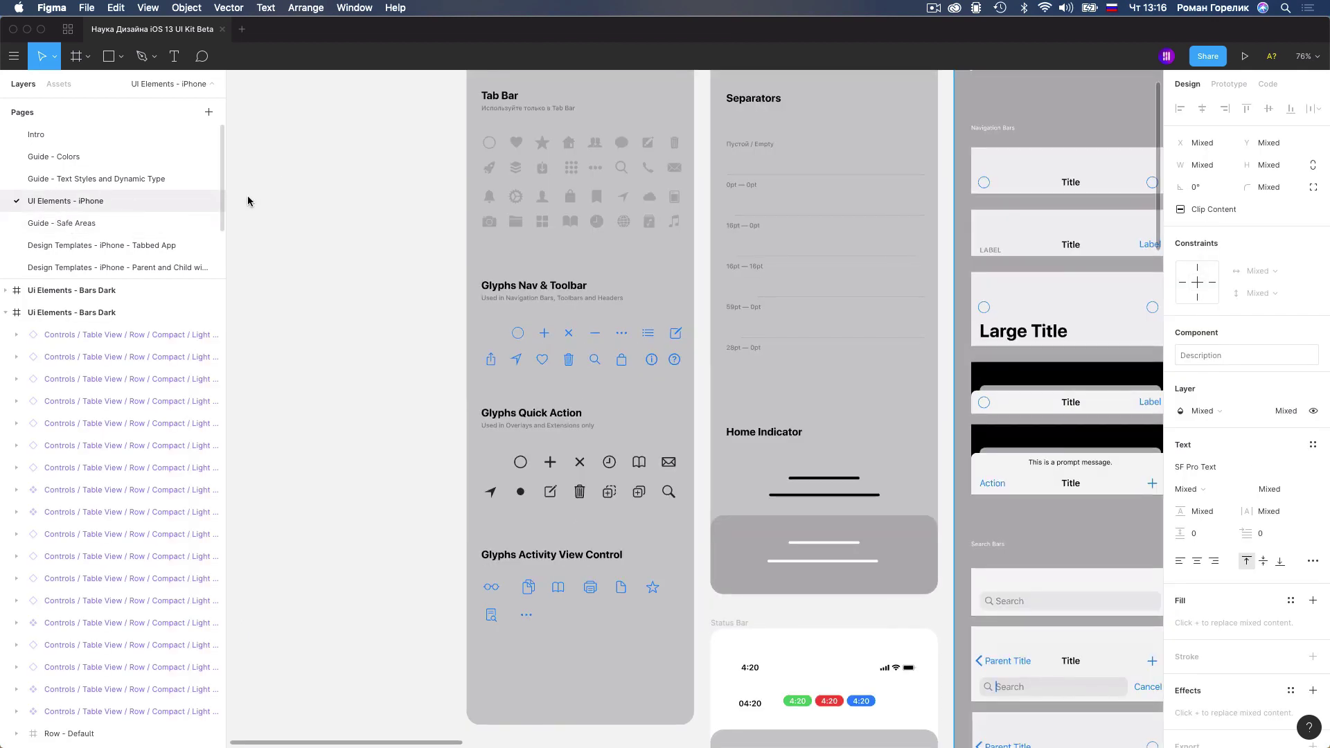
{"action": "scroll", "coordinate": [484, 380], "scroll_direction": "down", "scroll_amount": 5}
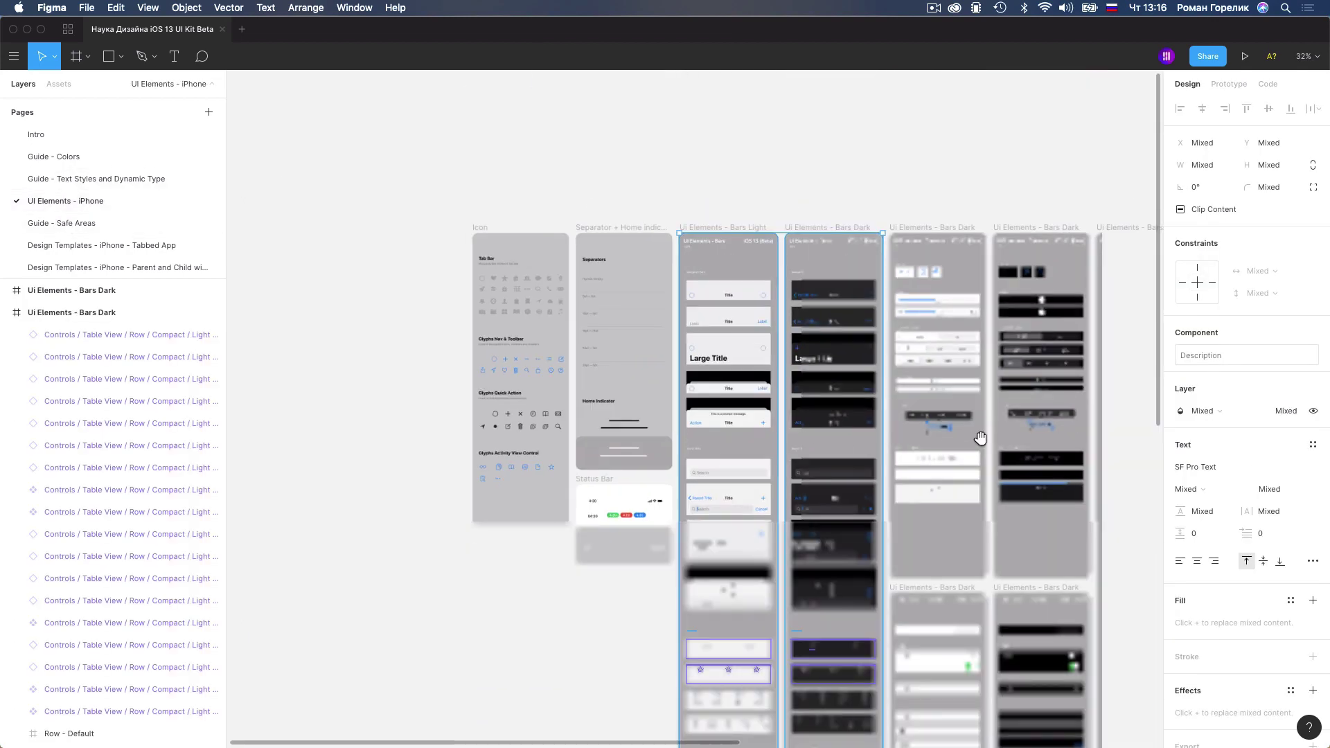
{"action": "left_click_drag", "start_coordinate": [979, 437], "coordinate": [490, 335]}
{"action": "left_click_drag", "start_coordinate": [700, 358], "coordinate": [624, 345]}
{"action": "scroll", "coordinate": [624, 344], "scroll_direction": "right", "scroll_amount": 10}
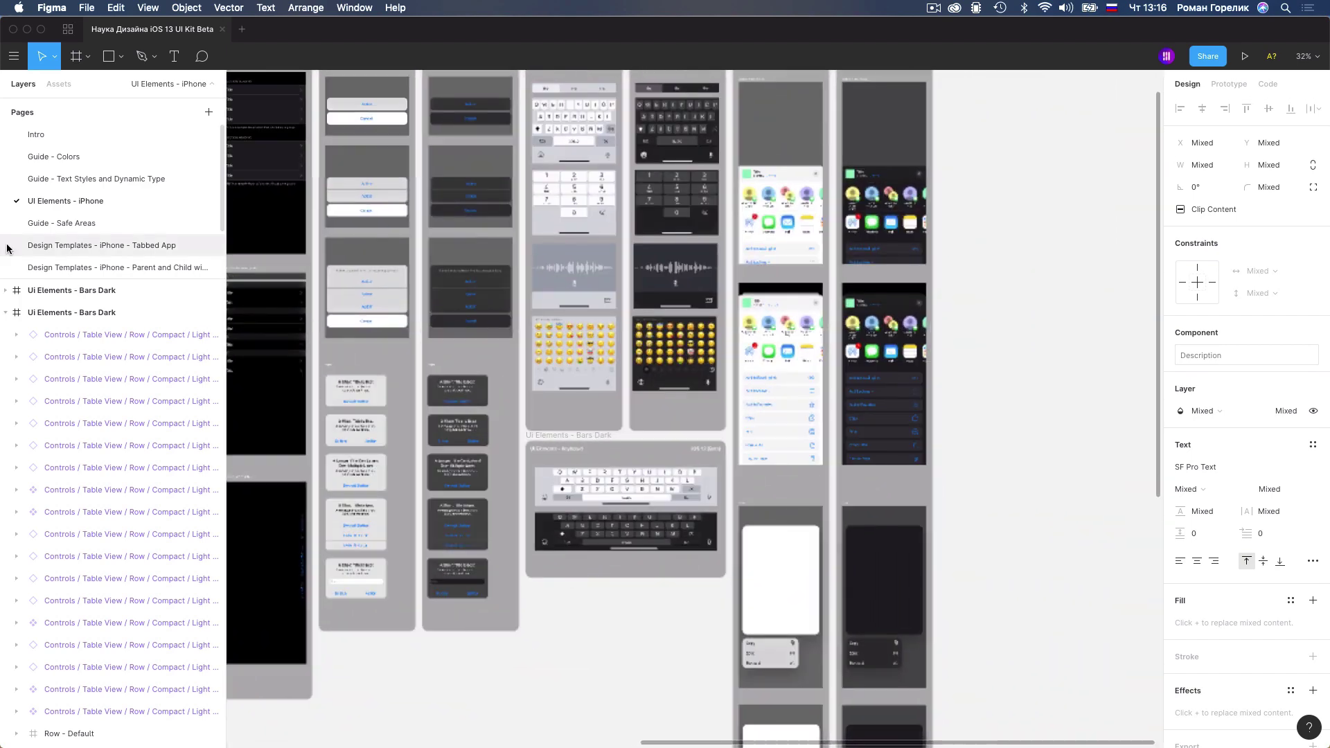
{"action": "left_click", "coordinate": [54, 223]}
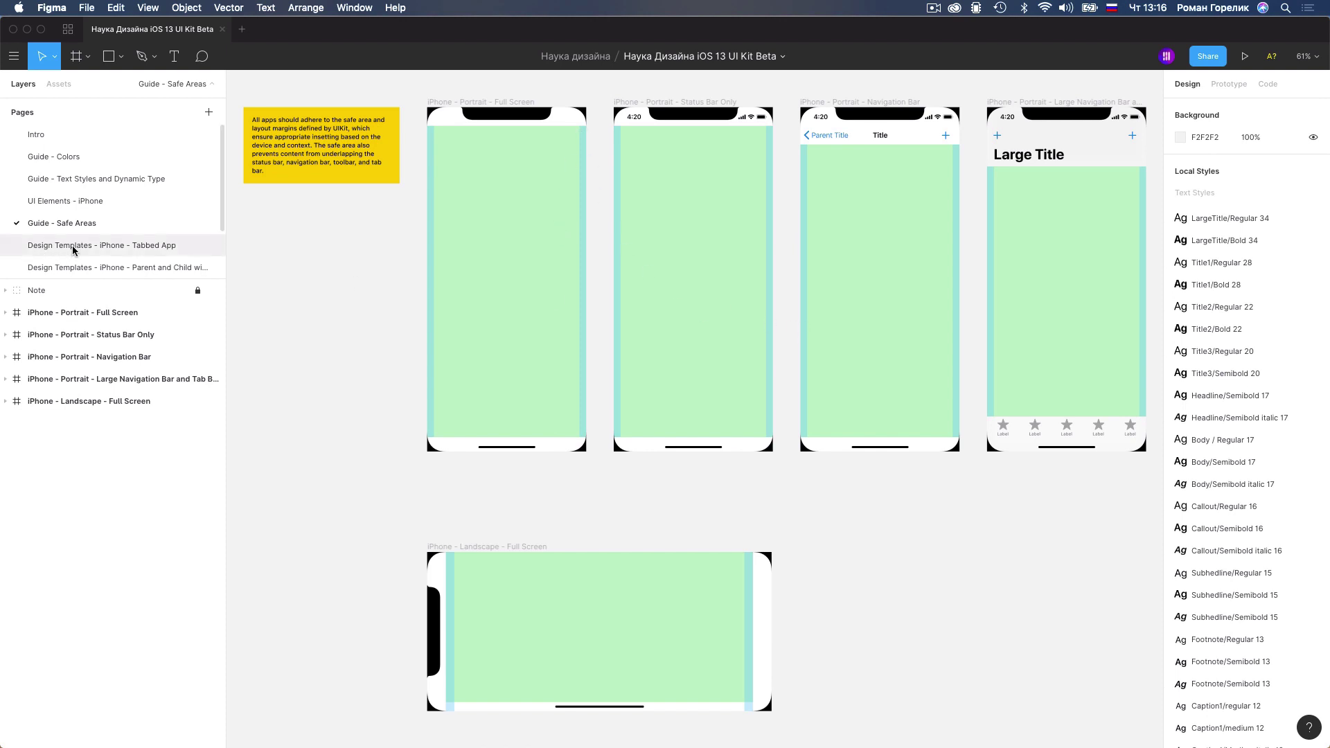
Step: Page through the Tabbed App, Parent and Child and Siri (iOS 12) templates, ending on System
{"action": "scroll", "coordinate": [501, 365], "scroll_direction": "down", "scroll_amount": 3}
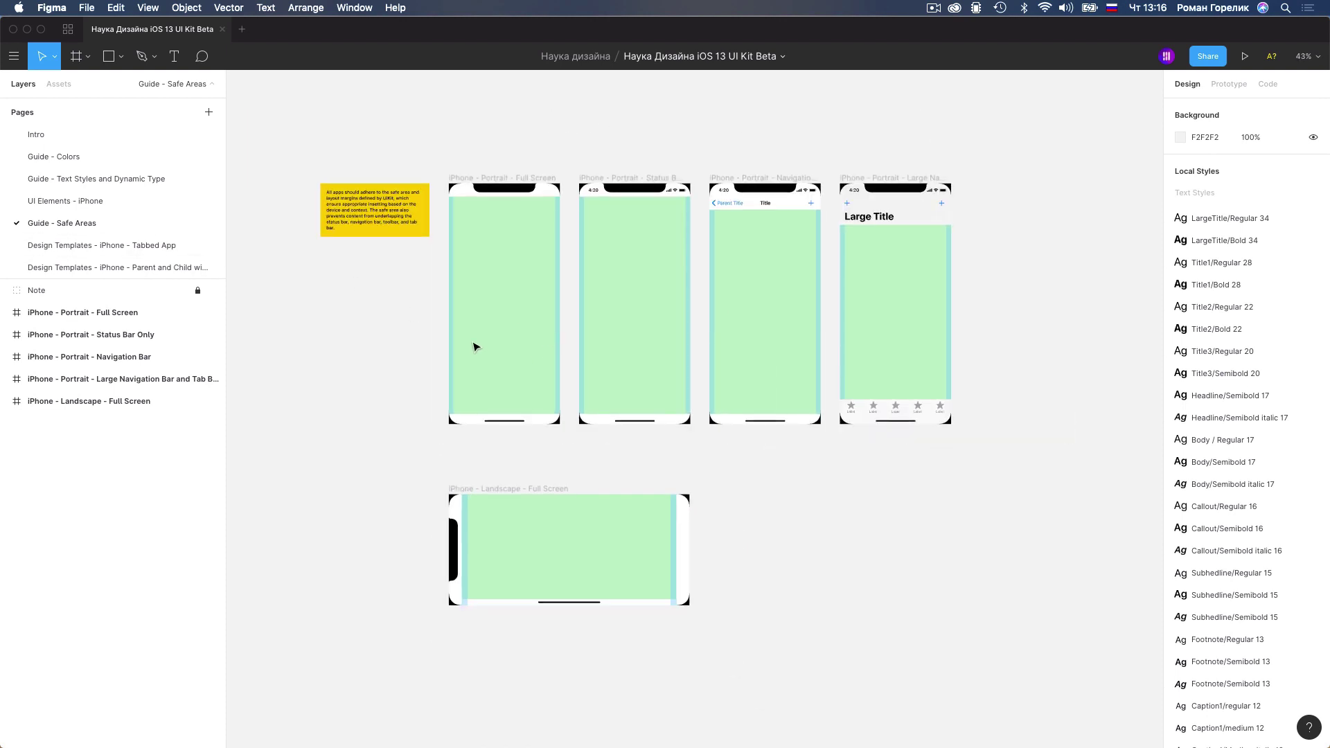
{"action": "left_click", "coordinate": [59, 245]}
{"action": "scroll", "coordinate": [118, 264], "scroll_direction": "down", "scroll_amount": 2}
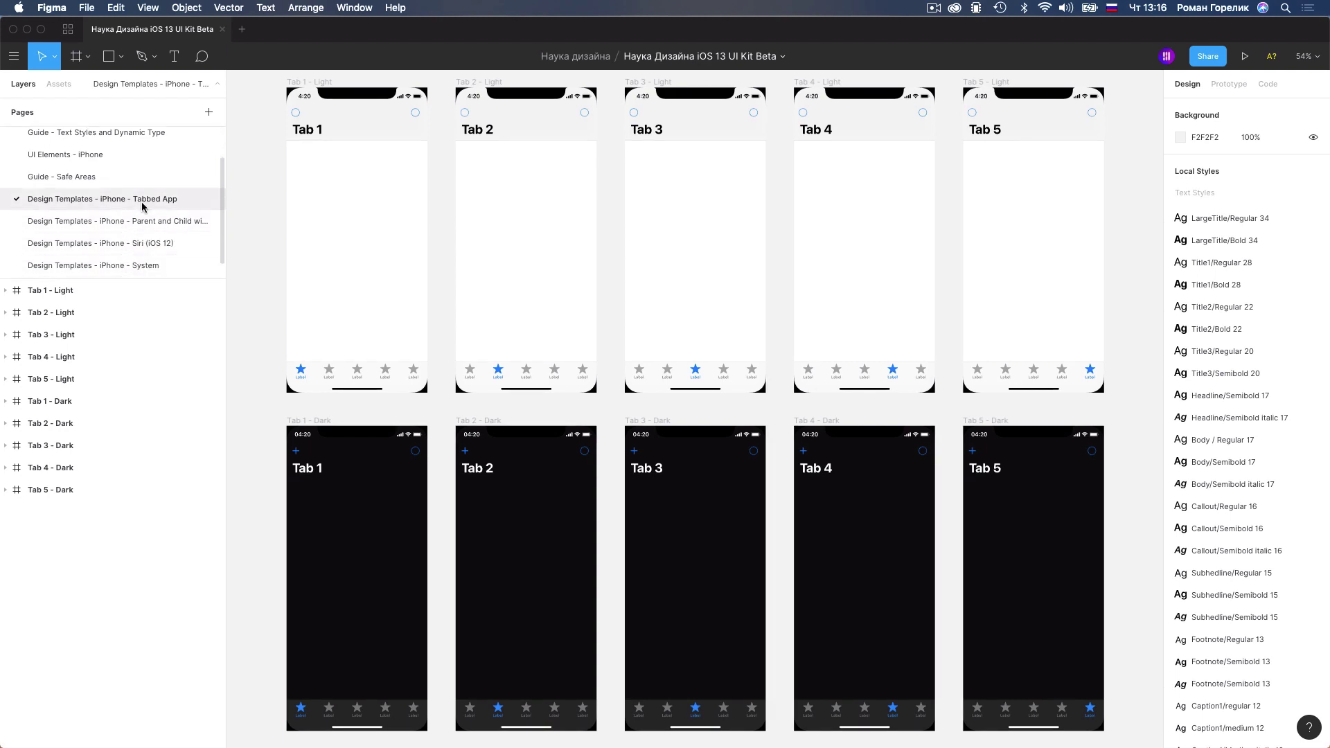
{"action": "left_click", "coordinate": [157, 221]}
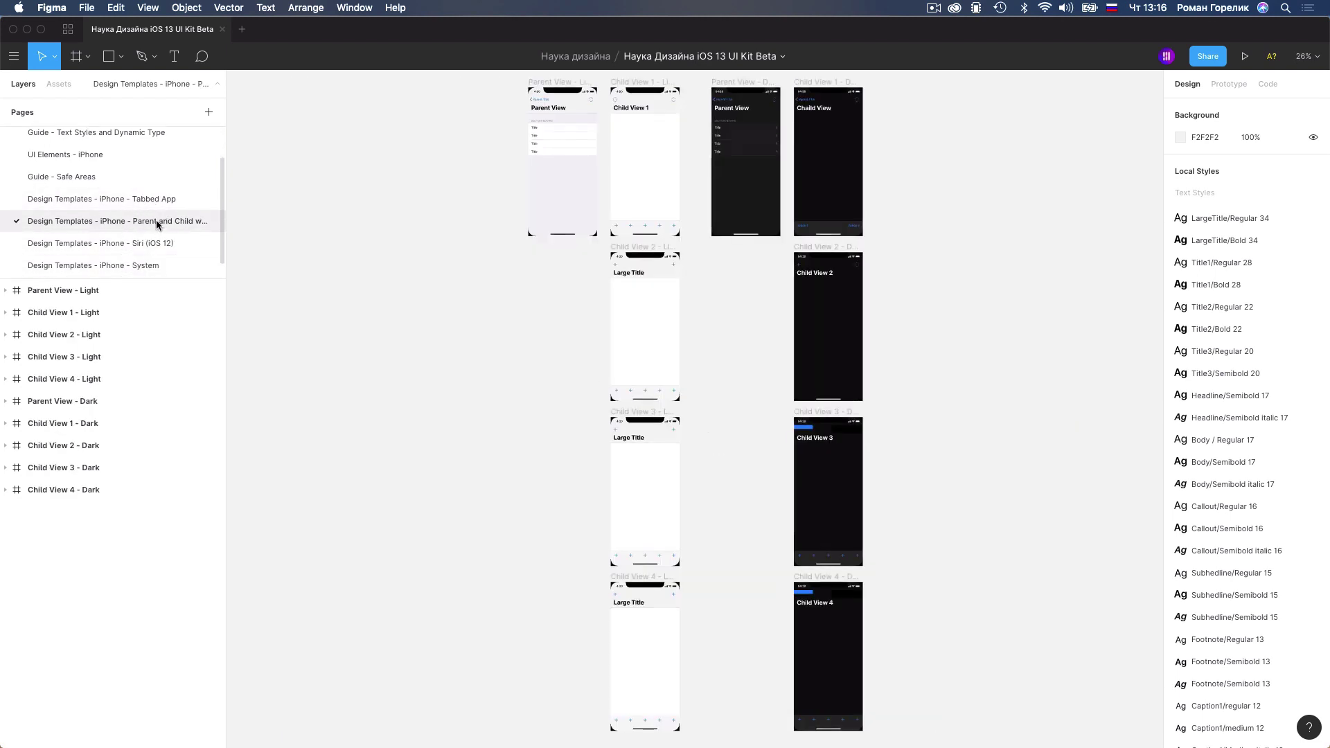
{"action": "left_click", "coordinate": [120, 244]}
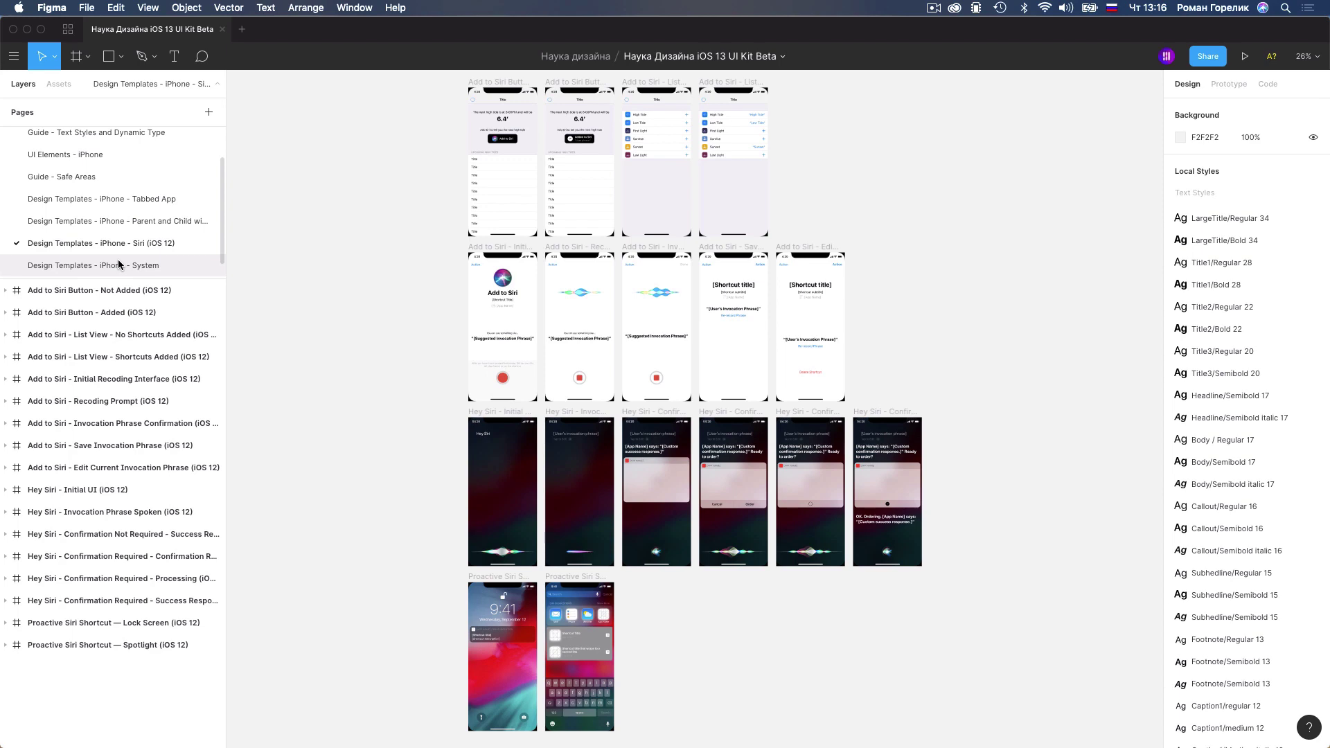
{"action": "left_click", "coordinate": [119, 266]}
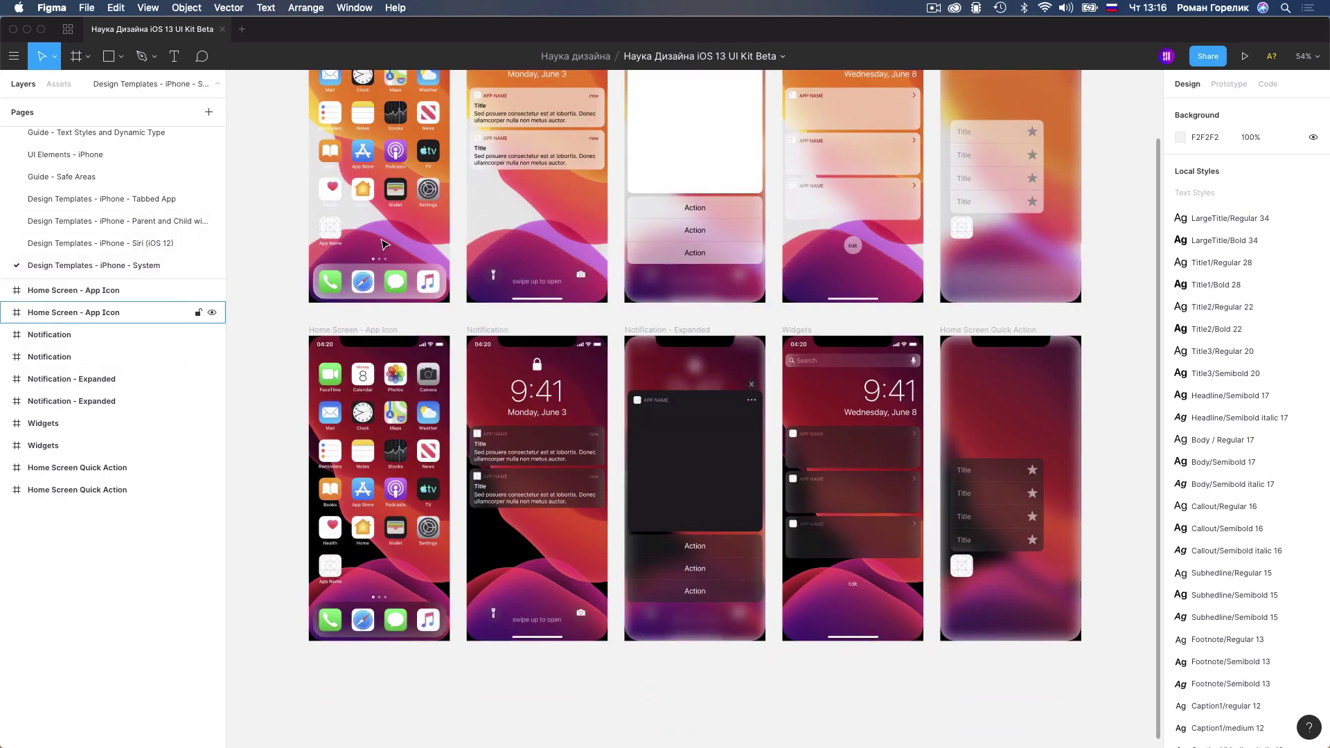
{"action": "scroll", "coordinate": [713, 252], "scroll_direction": "up", "scroll_amount": 3}
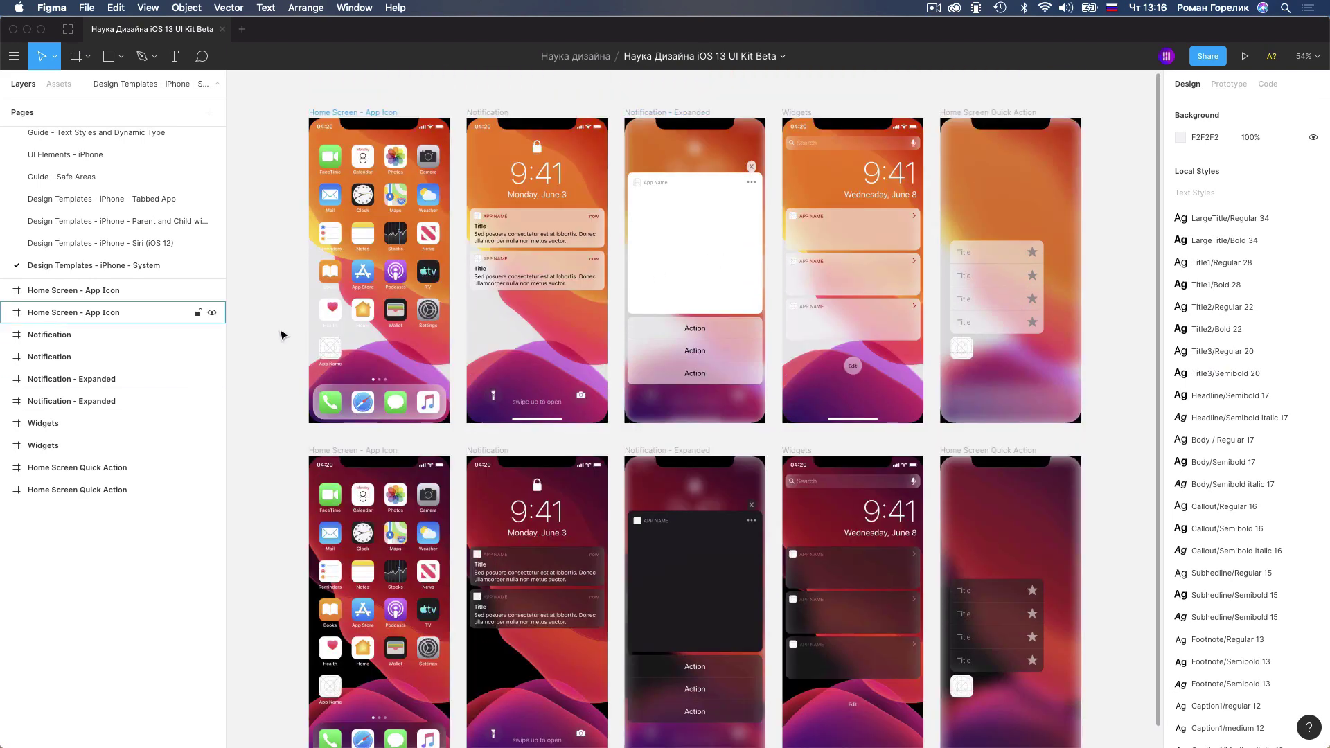
{"action": "scroll", "coordinate": [168, 265], "scroll_direction": "up", "scroll_amount": 1}
{"action": "scroll", "coordinate": [168, 265], "scroll_direction": "down", "scroll_amount": 2}
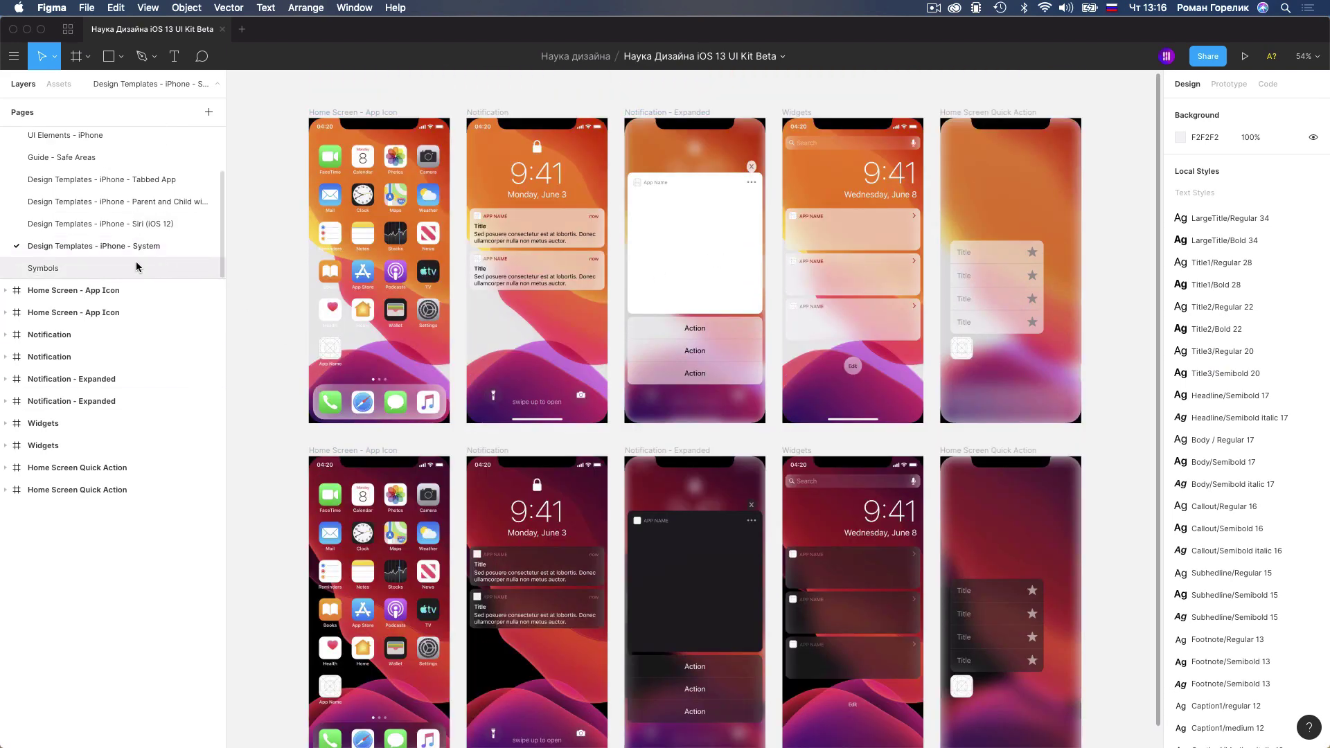
Step: Open Symbols and scroll over its header, wallpaper and navigation bar components
{"action": "left_click", "coordinate": [169, 266]}
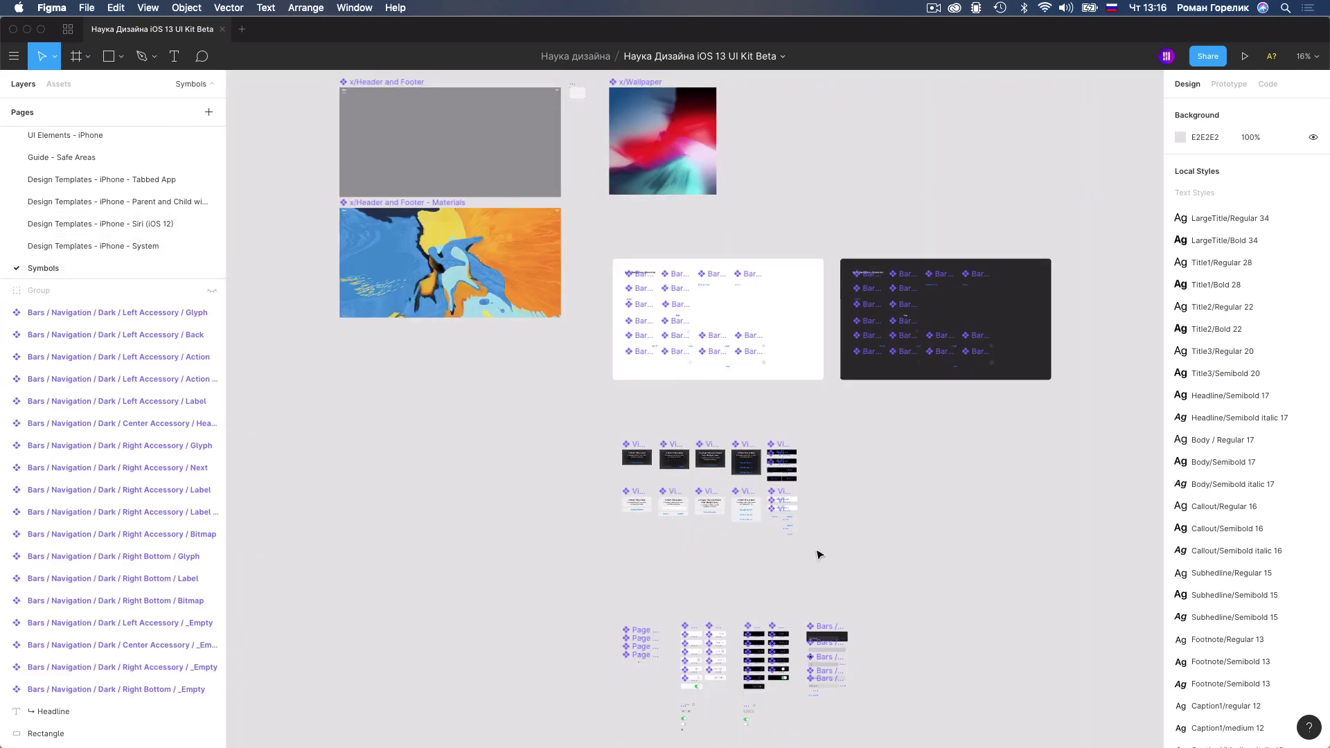
{"action": "scroll", "coordinate": [609, 527], "scroll_direction": "down", "scroll_amount": 3}
{"action": "scroll", "coordinate": [612, 434], "scroll_direction": "up", "scroll_amount": 1}
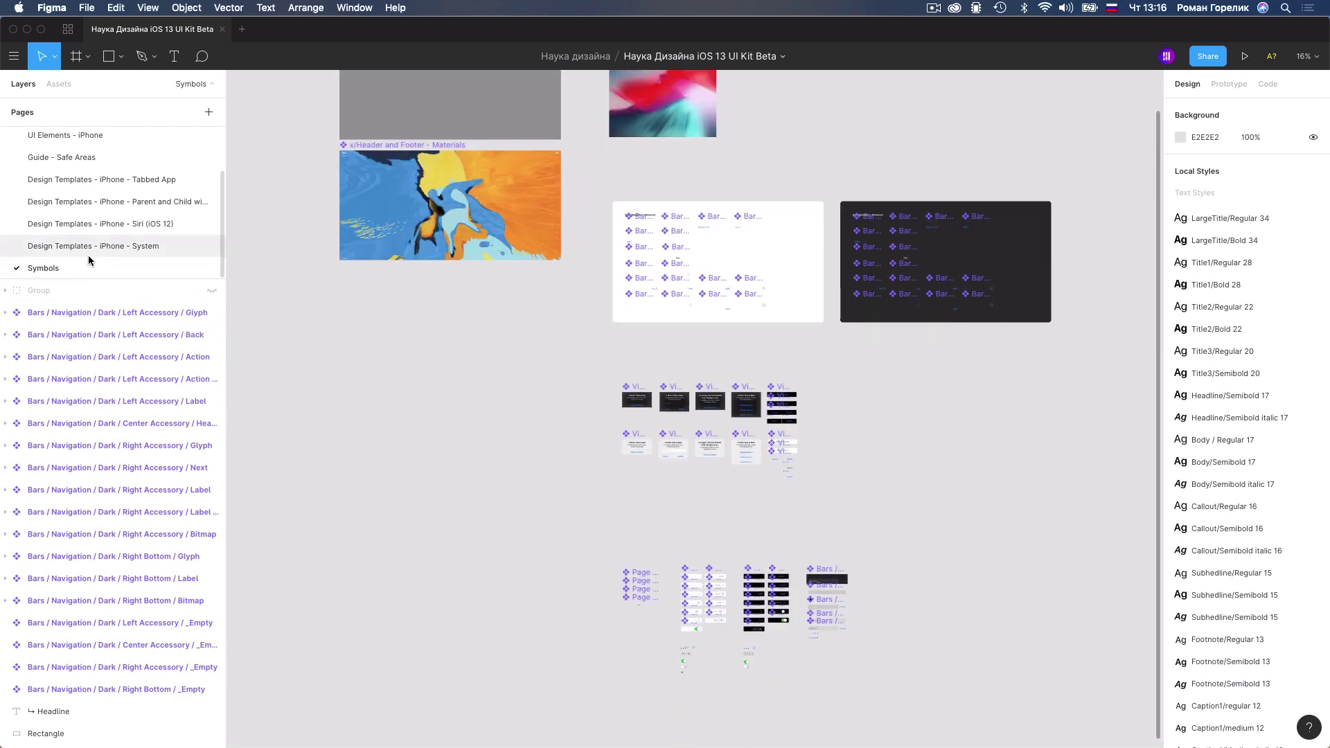
{"action": "scroll", "coordinate": [89, 260], "scroll_direction": "up", "scroll_amount": 3}
{"action": "scroll", "coordinate": [720, 480], "scroll_direction": "up", "scroll_amount": 2}
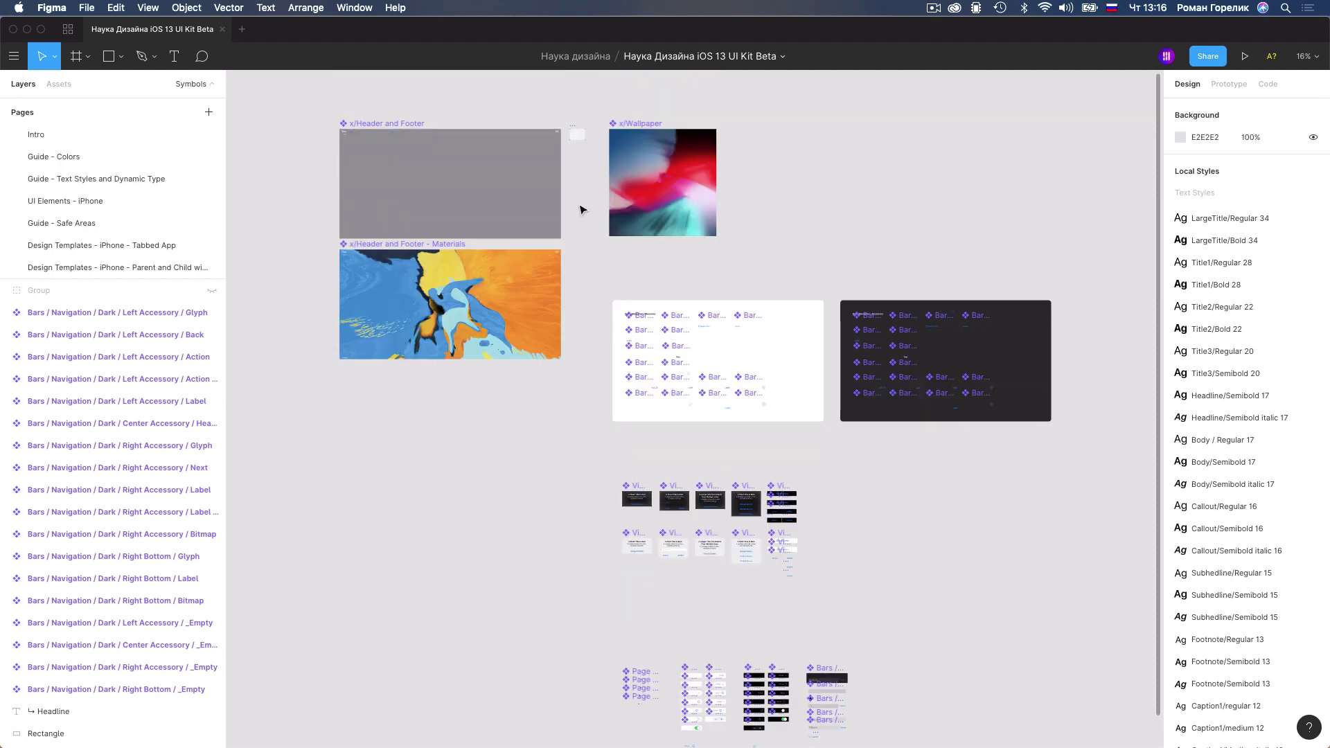
Step: Go back to UI Elements - iPhone, pan across its status and bar frames, and deselect
{"action": "left_click", "coordinate": [172, 199]}
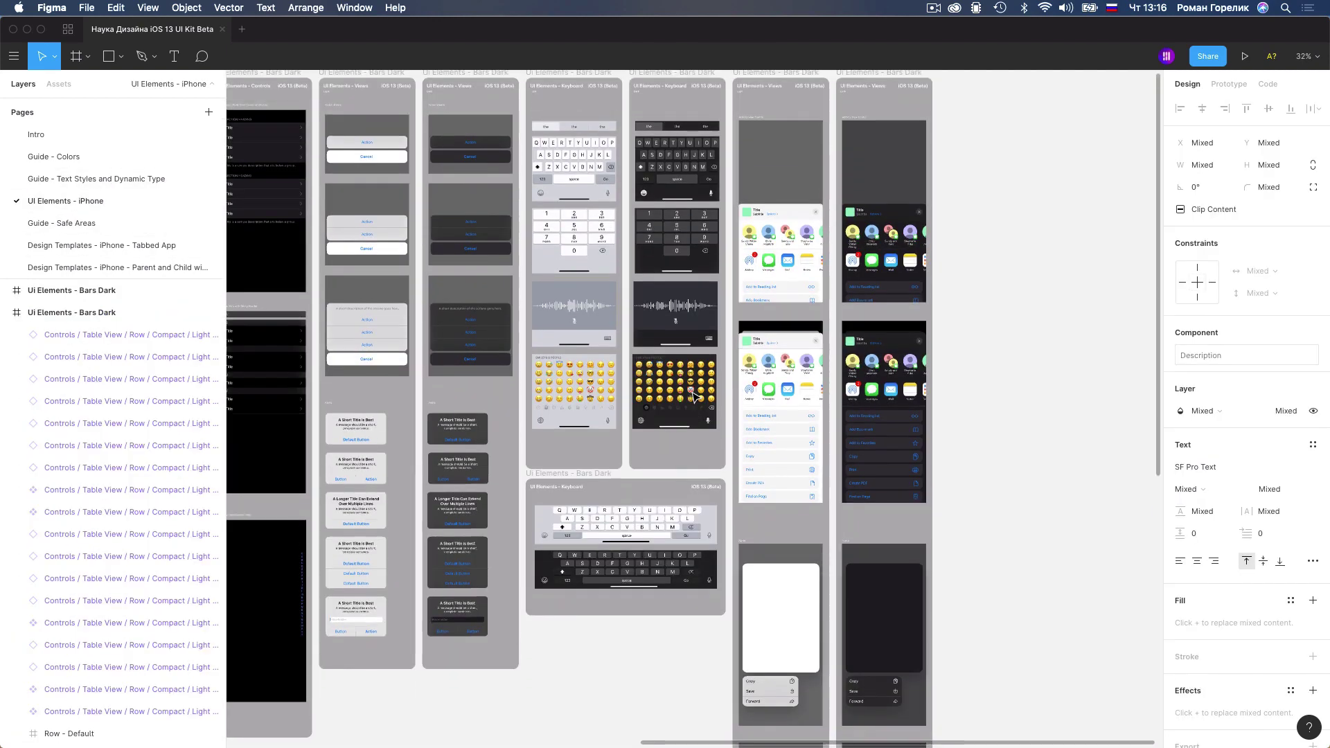
{"action": "scroll", "coordinate": [486, 352], "scroll_direction": "left", "scroll_amount": 10}
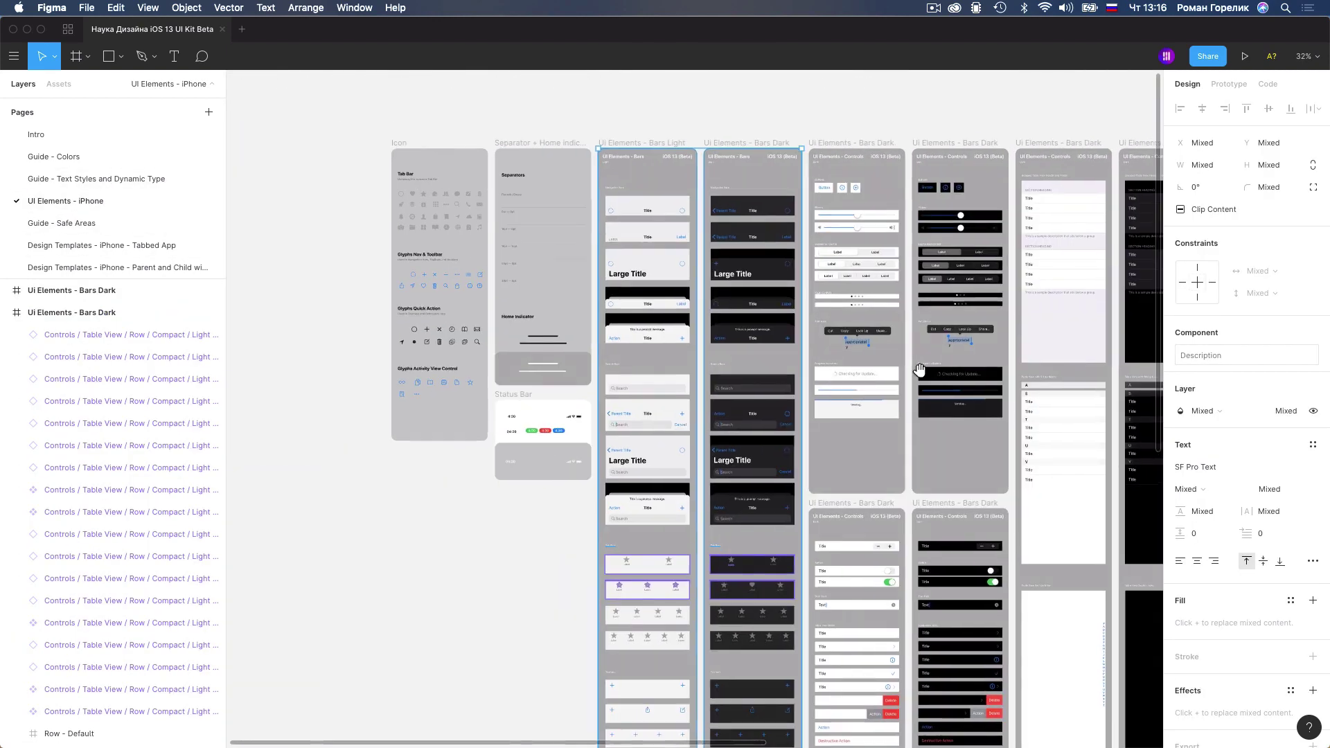
{"action": "scroll", "coordinate": [782, 339], "scroll_direction": "down", "scroll_amount": 2}
{"action": "scroll", "coordinate": [783, 339], "scroll_direction": "right", "scroll_amount": 1}
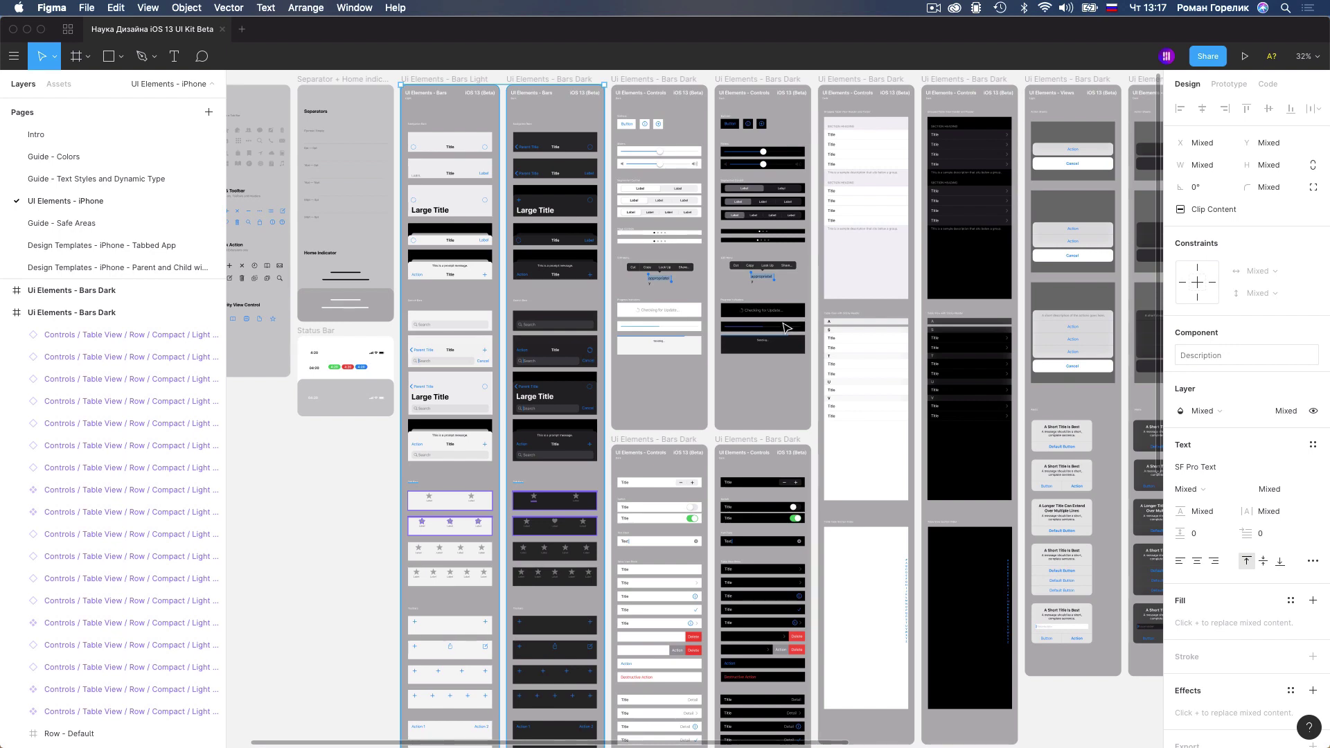
{"action": "left_click_drag", "start_coordinate": [618, 305], "coordinate": [797, 320]}
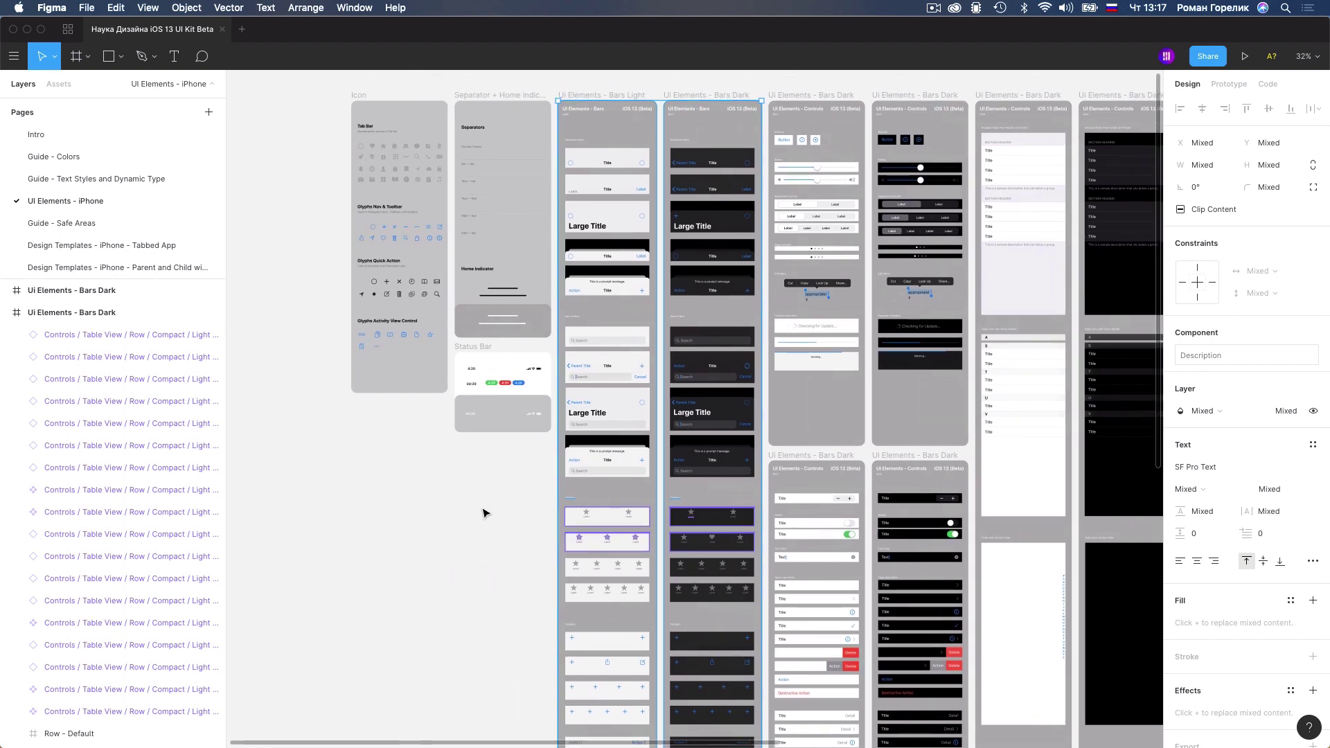
{"action": "left_click", "coordinate": [486, 513]}
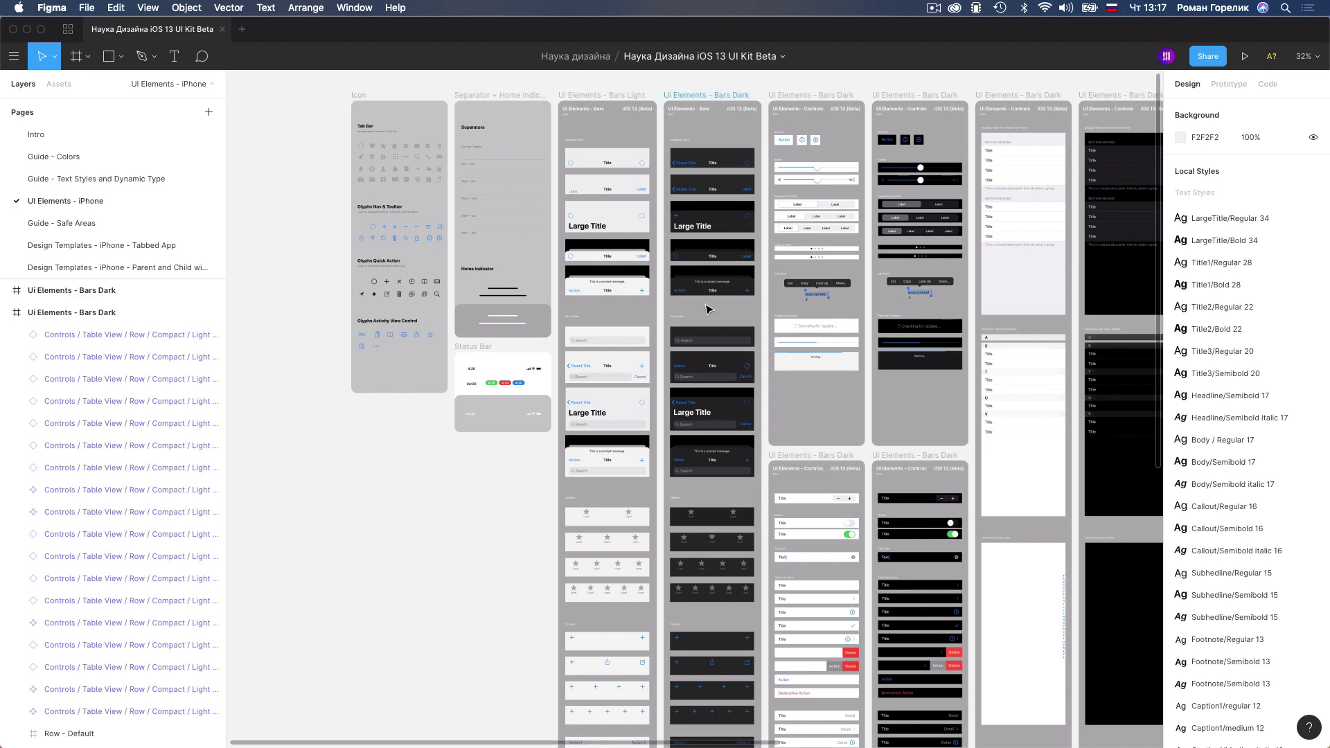